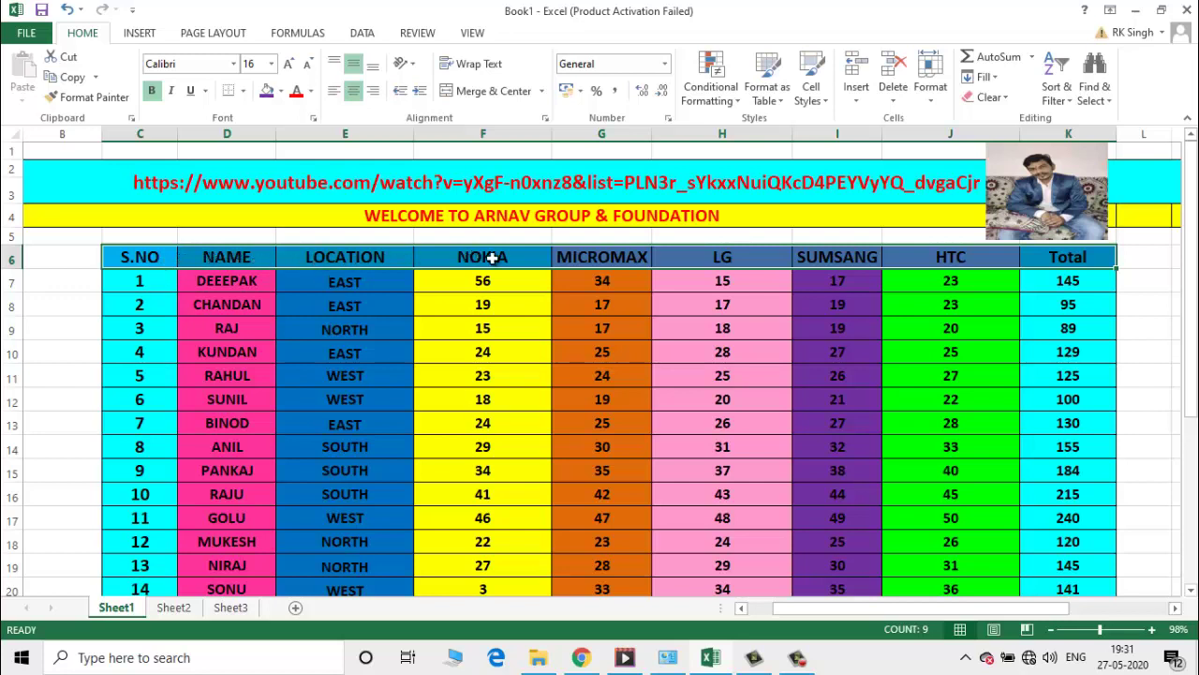
# Copy the S.NO-to-Total header row and paste it at C24 below the sales table
pyautogui.moveTo(1117, 270)
pyautogui.hotkey('ctrl', 'q')
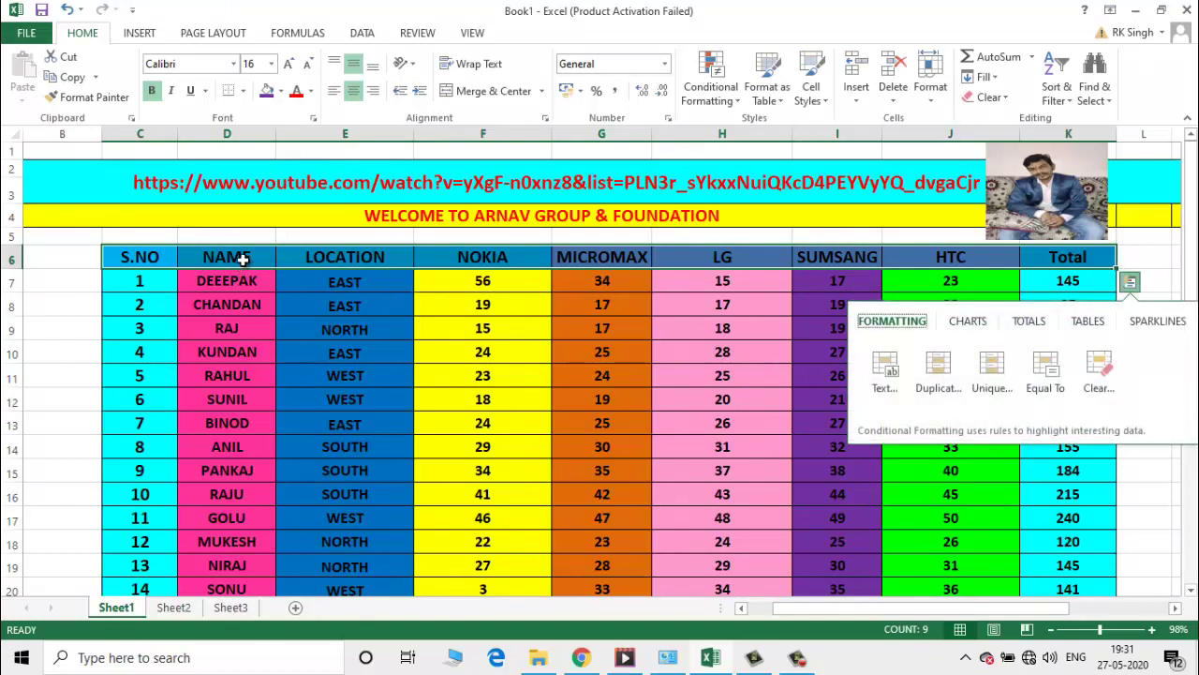
pyautogui.rightClick(242, 261)
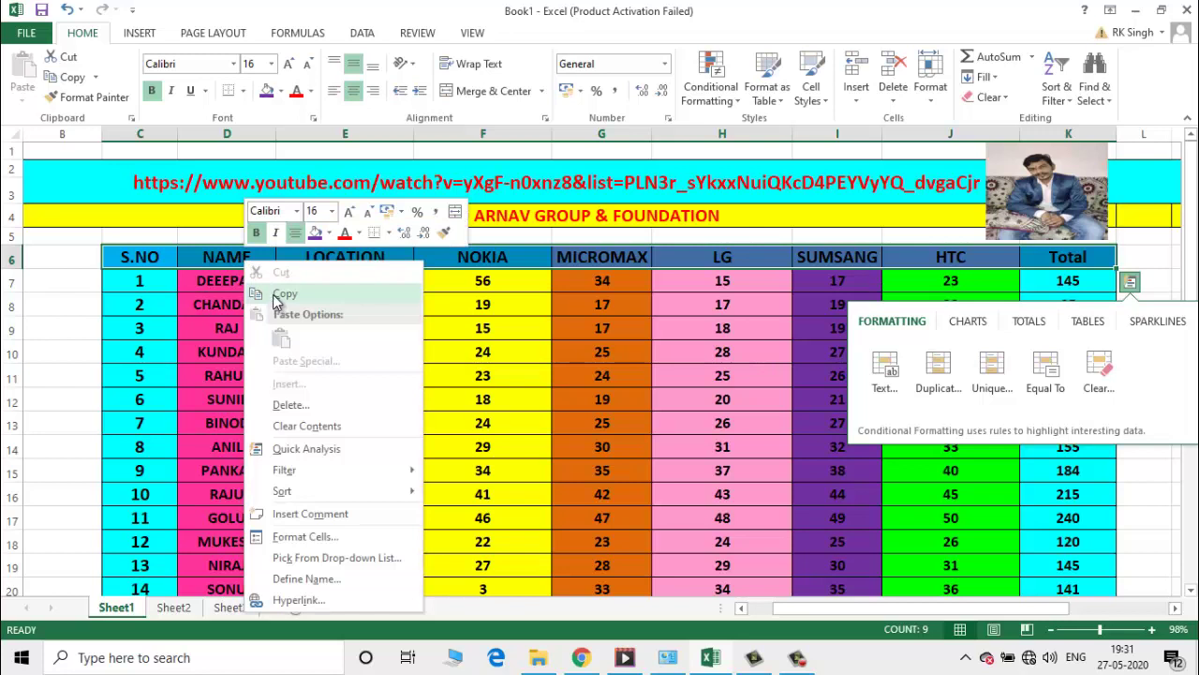
pyautogui.click(75, 79)
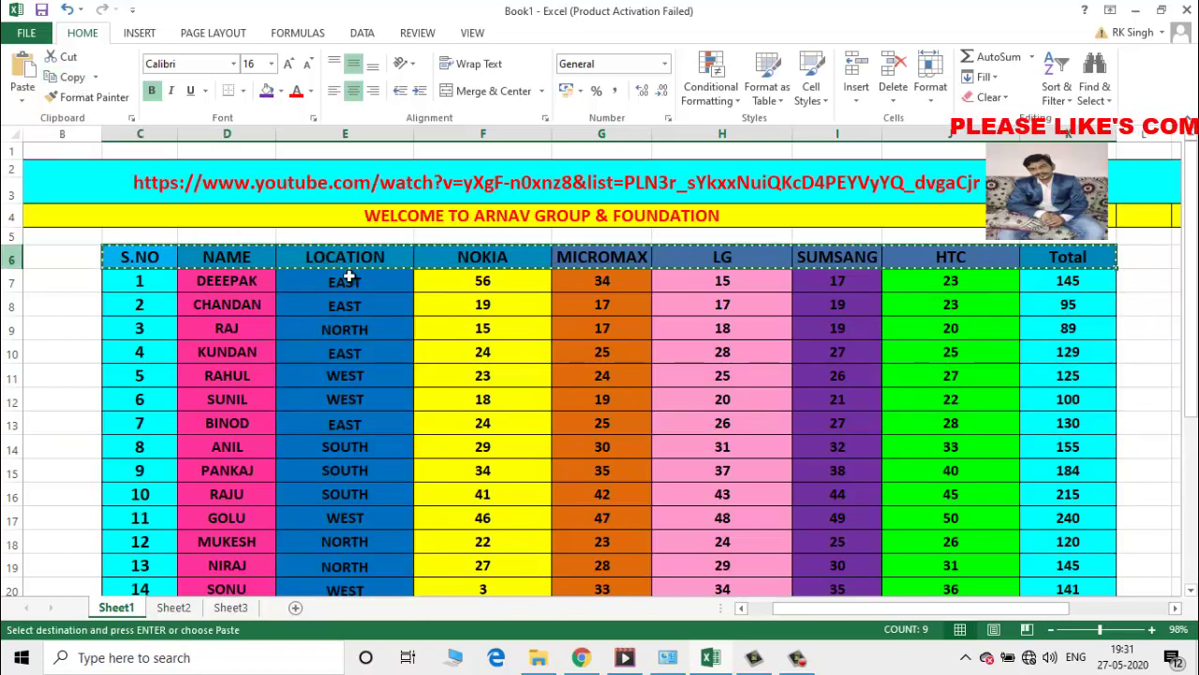
pyautogui.moveTo(1192, 235); pyautogui.dragTo(1191, 247)
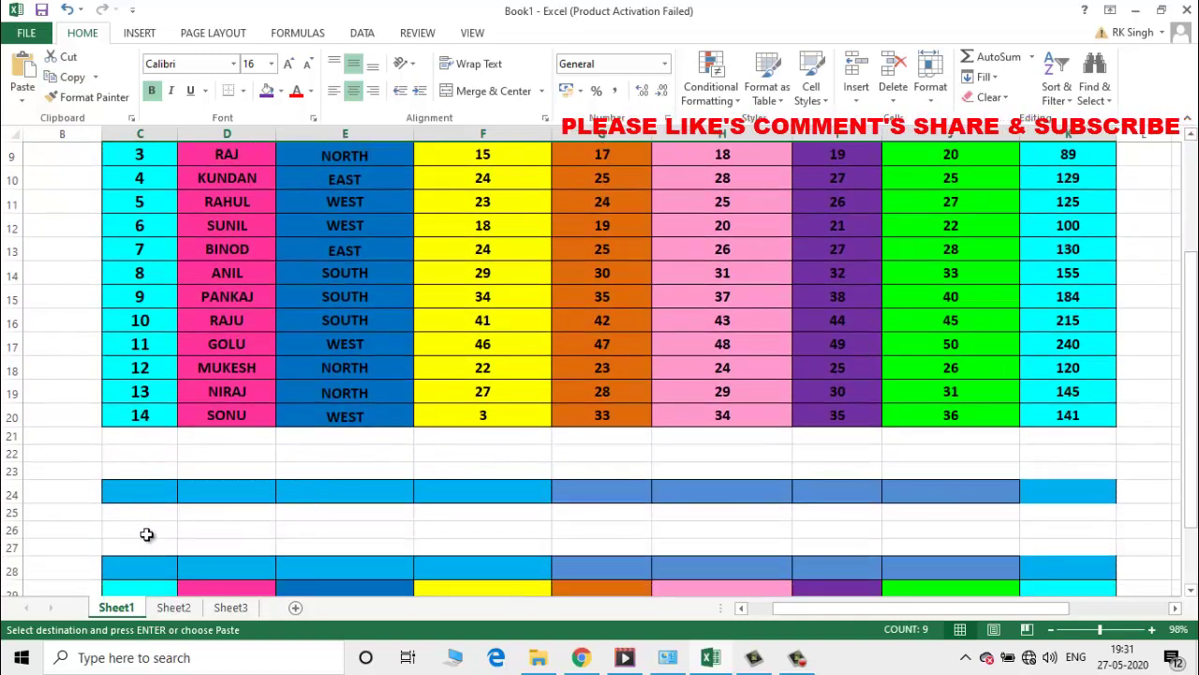
pyautogui.click(127, 496)
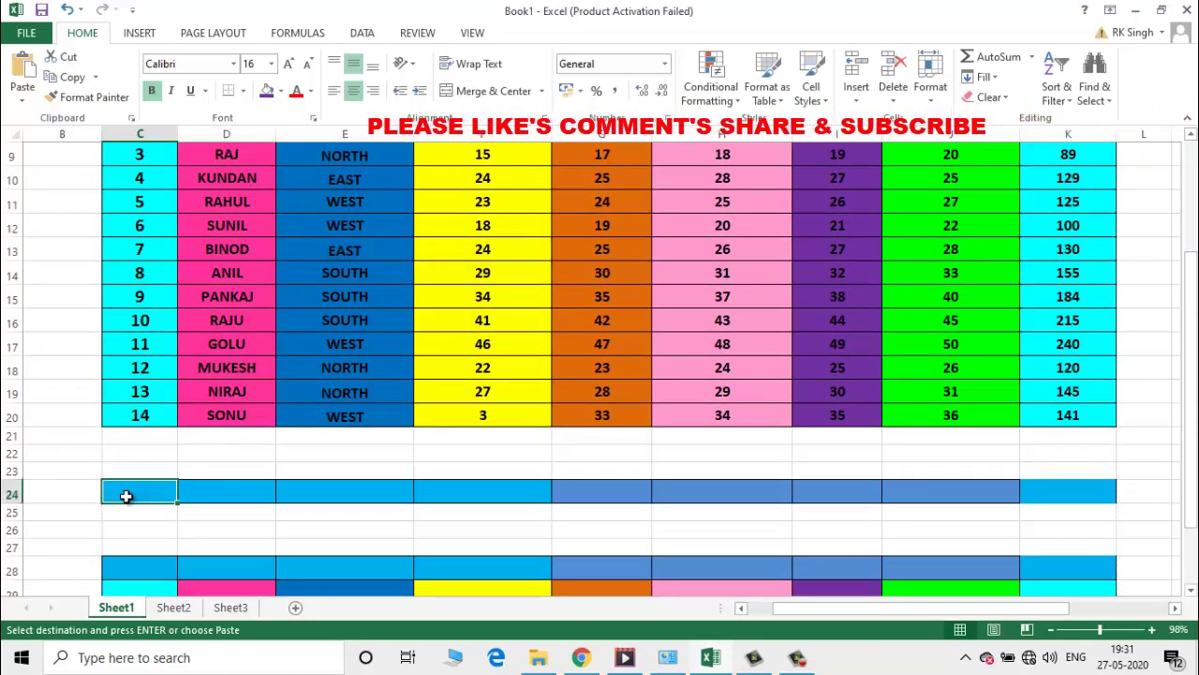
pyautogui.hotkey('ctrl', 'v')
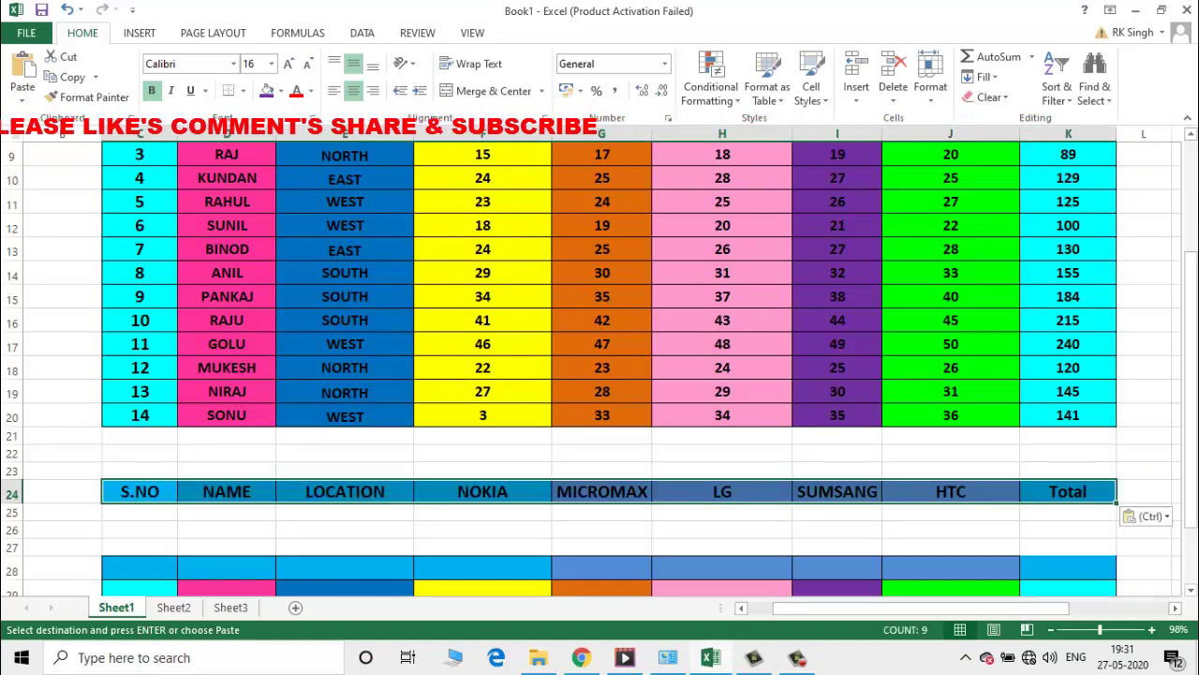
pyautogui.scroll(3, 647, 407)
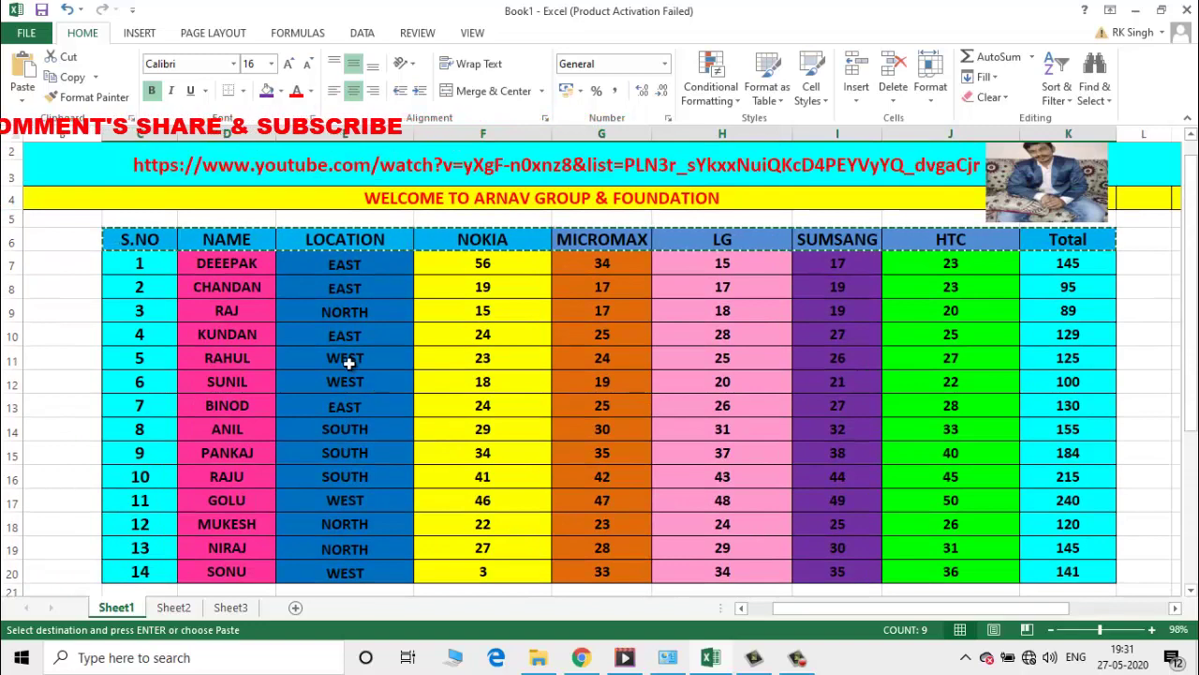
pyautogui.click(218, 289)
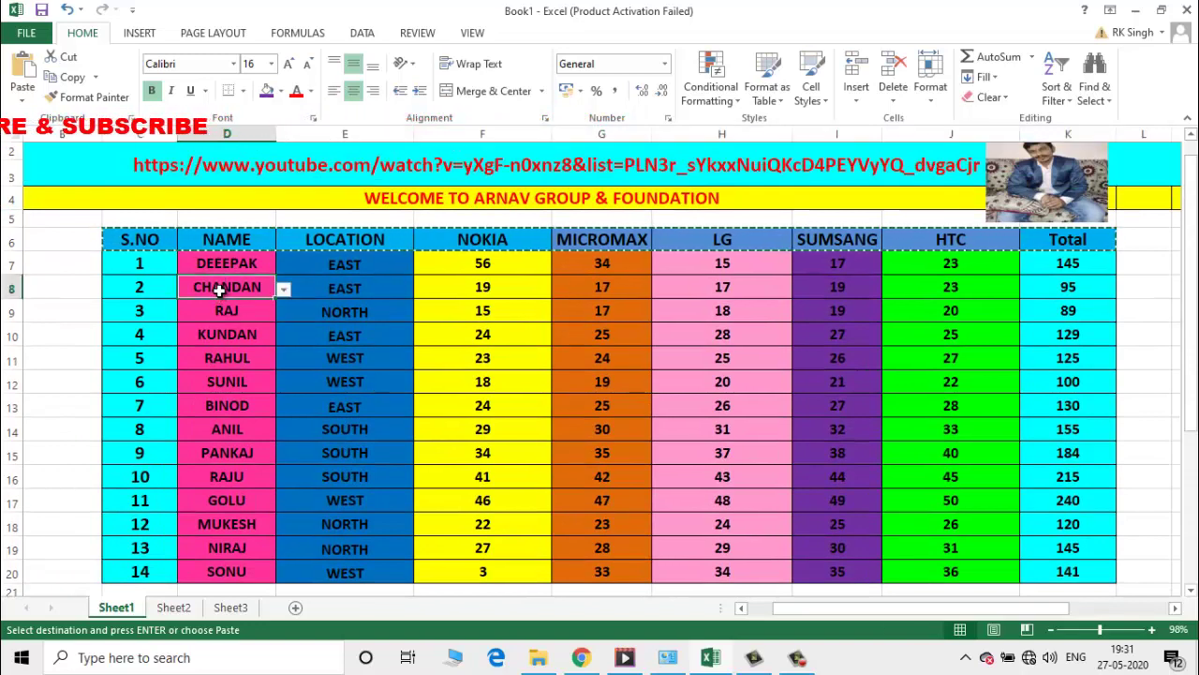
# With a table cell active, open Advanced Filter showing list range $C$6:$K$20 and criteria $C$24:$K$25
pyautogui.doubleClick(225, 263)
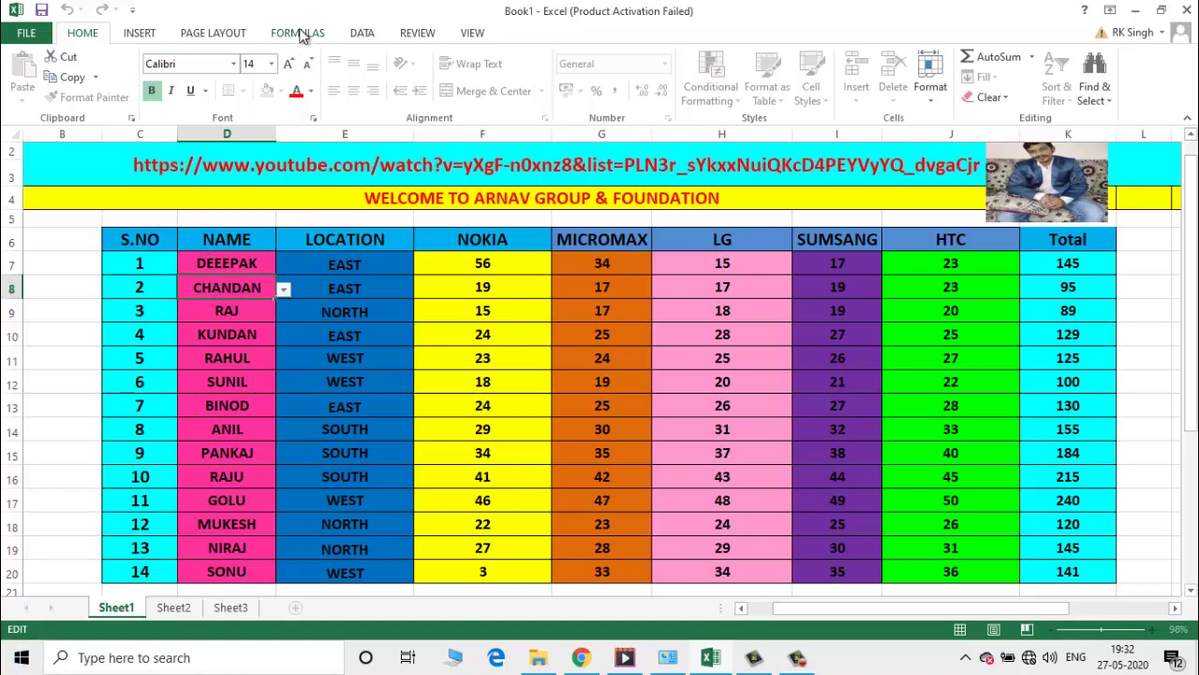
pyautogui.click(361, 34)
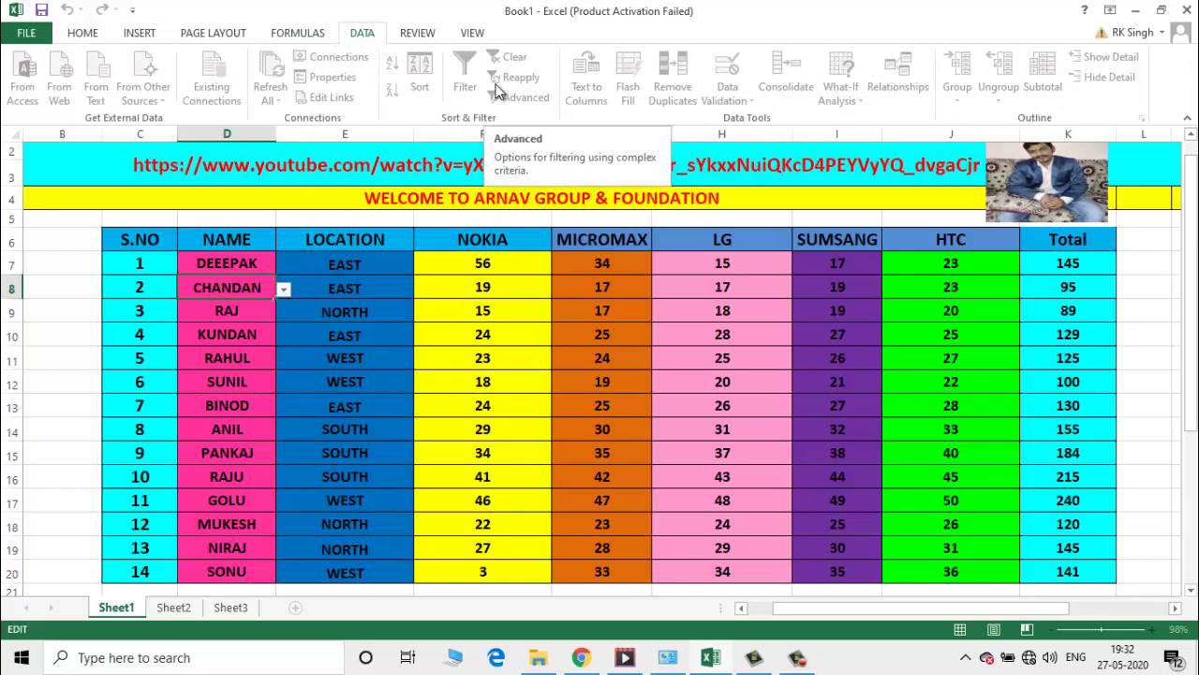
pyautogui.click(220, 380)
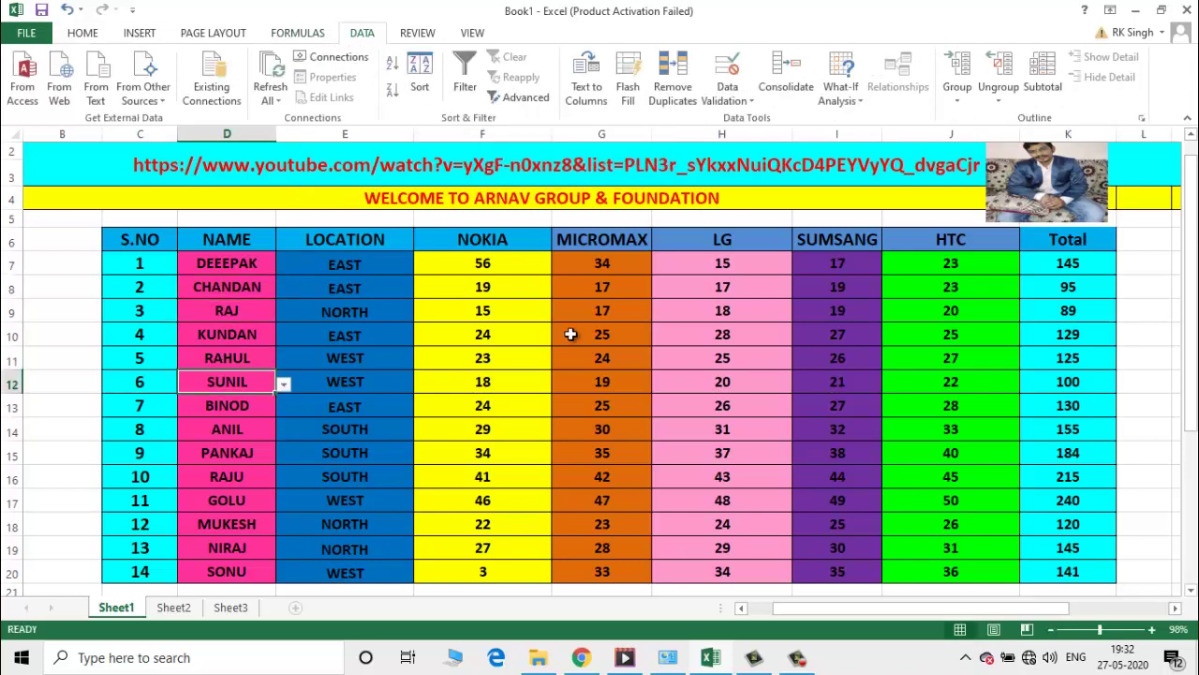
pyautogui.click(227, 288)
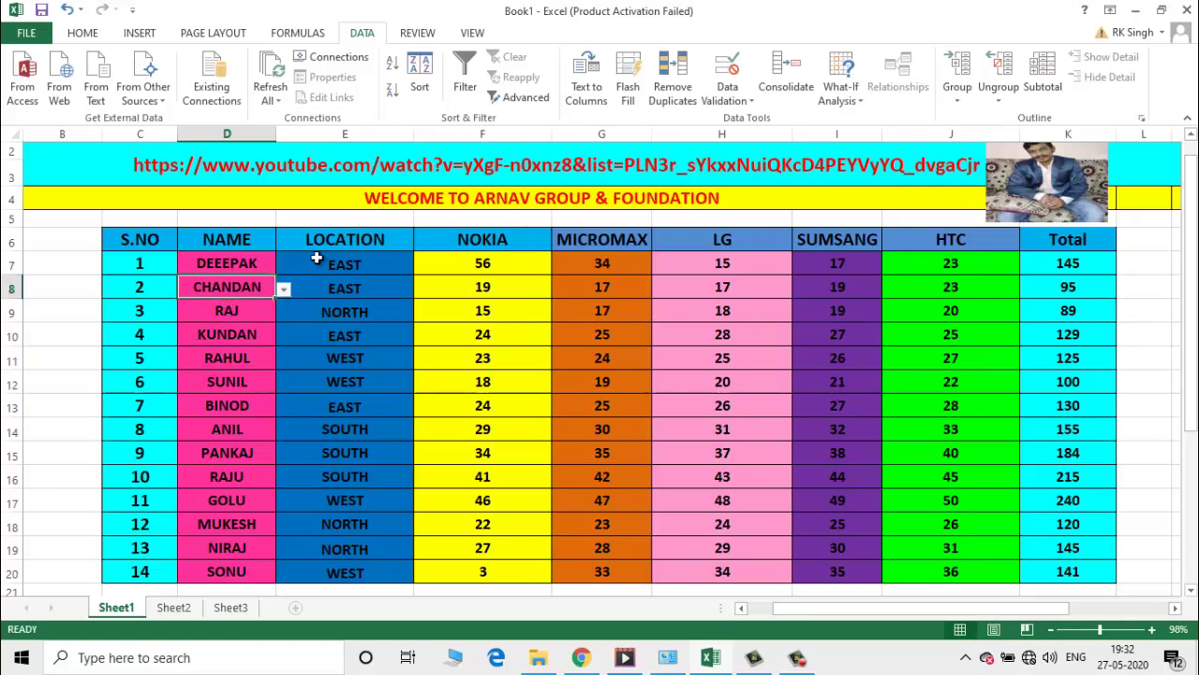
pyautogui.click(511, 98)
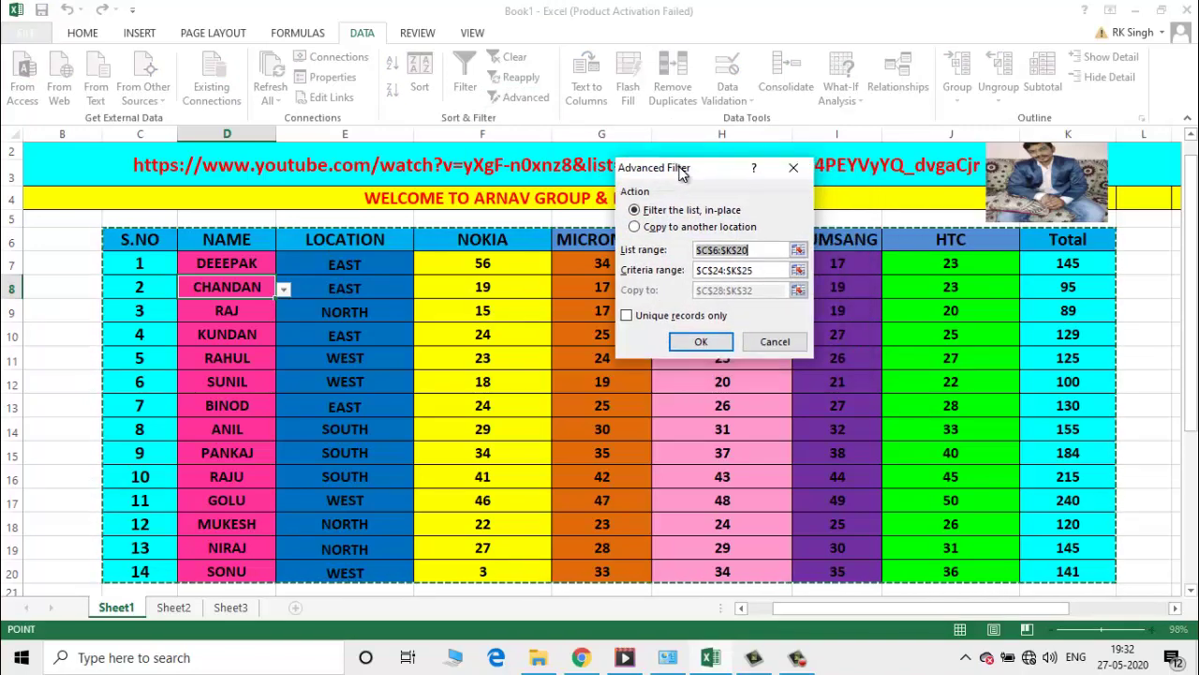
# Move the Advanced Filter dialog aside and cancel it without filtering
pyautogui.moveTo(732, 182); pyautogui.dragTo(656, 165)
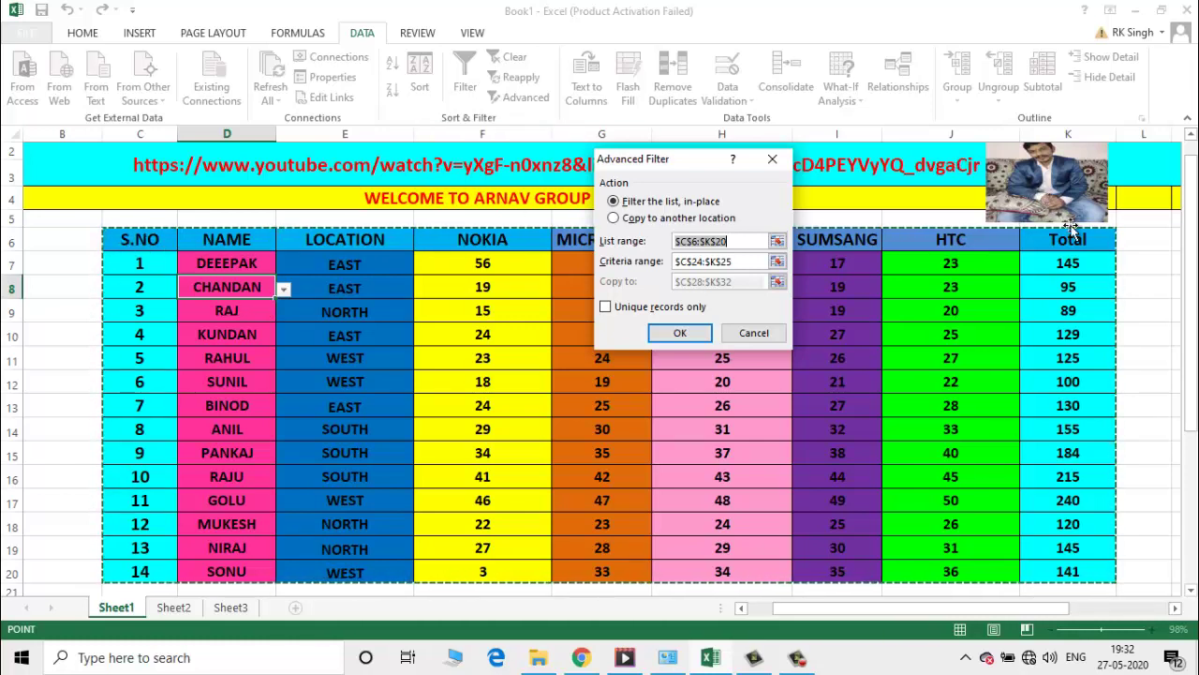
pyautogui.click(755, 333)
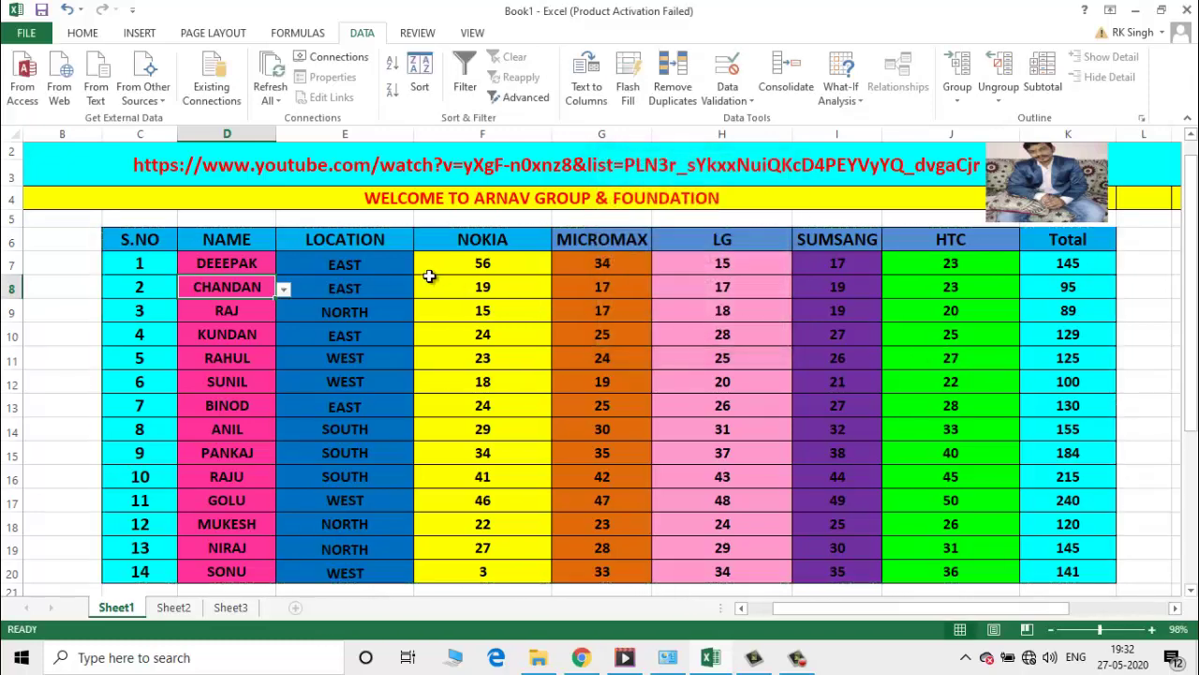
# Enter SOUTH in E25 as the LOCATION criterion below the copied header
pyautogui.moveTo(1196, 261)
pyautogui.mouseDown()
pyautogui.moveTo(1194, 405)
pyautogui.moveTo(1194, 281)
pyautogui.mouseUp()
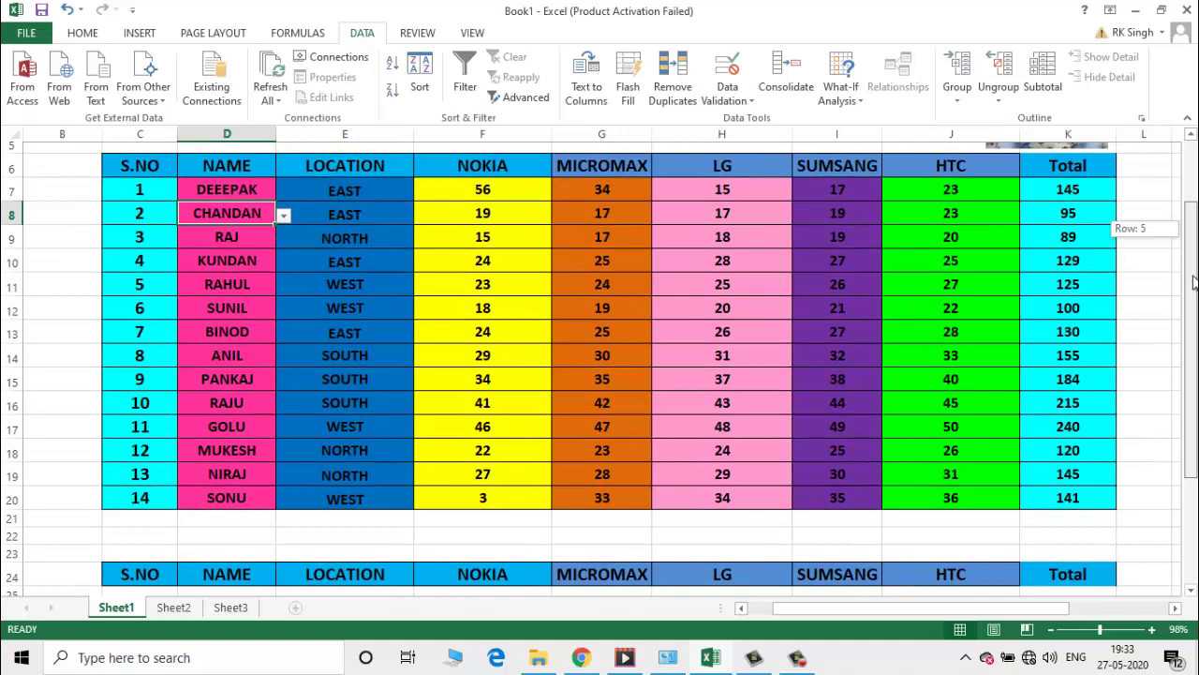
pyautogui.moveTo(1194, 290); pyautogui.dragTo(1194, 300)
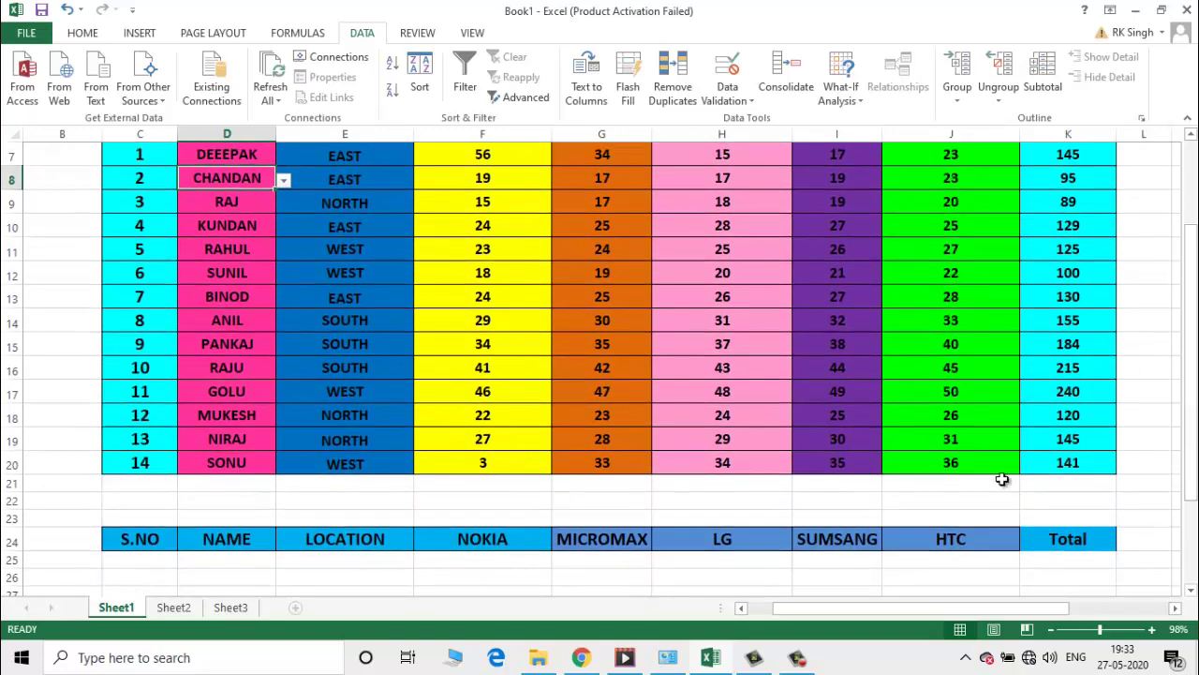
pyautogui.click(356, 562)
pyautogui.write('=')
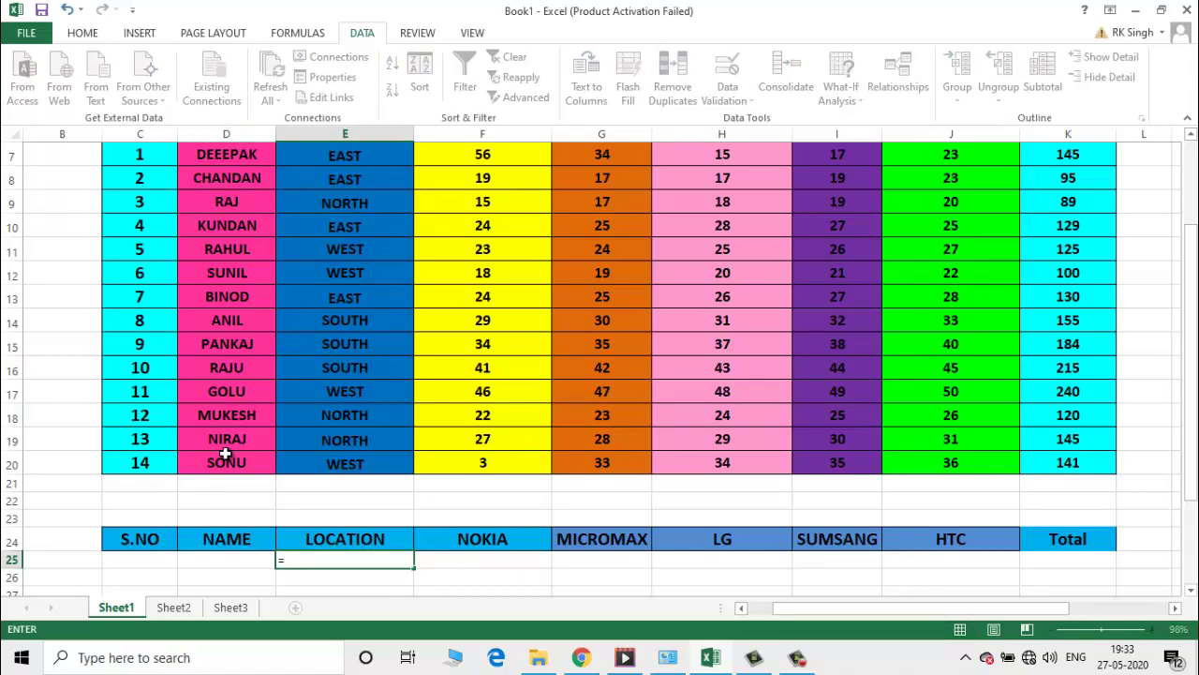
pyautogui.write('s')
pyautogui.press('BackSpace')
pyautogui.press('Return')
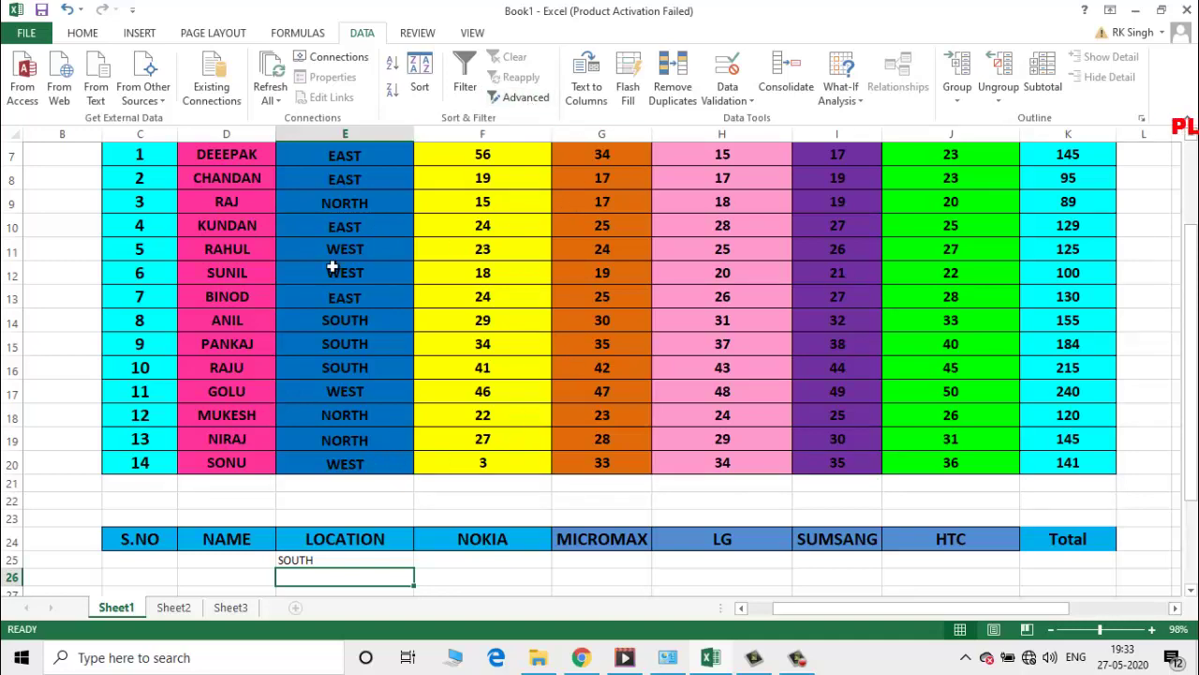
pyautogui.click(235, 201)
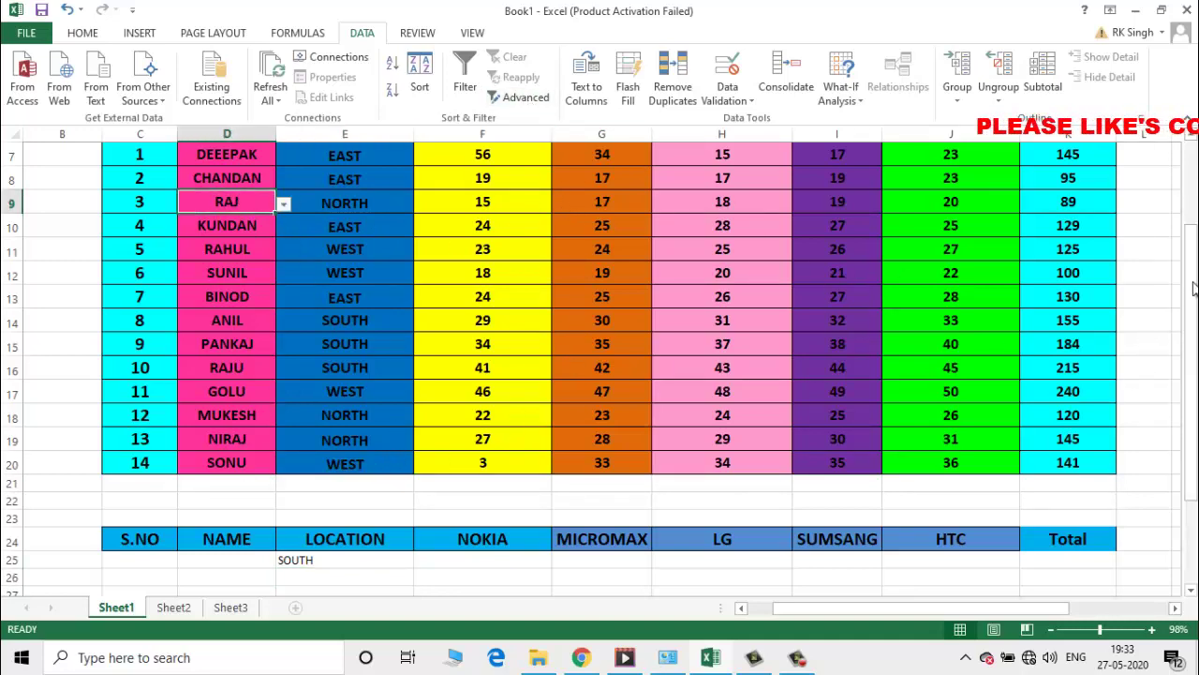
pyautogui.moveTo(1192, 290); pyautogui.dragTo(1192, 239)
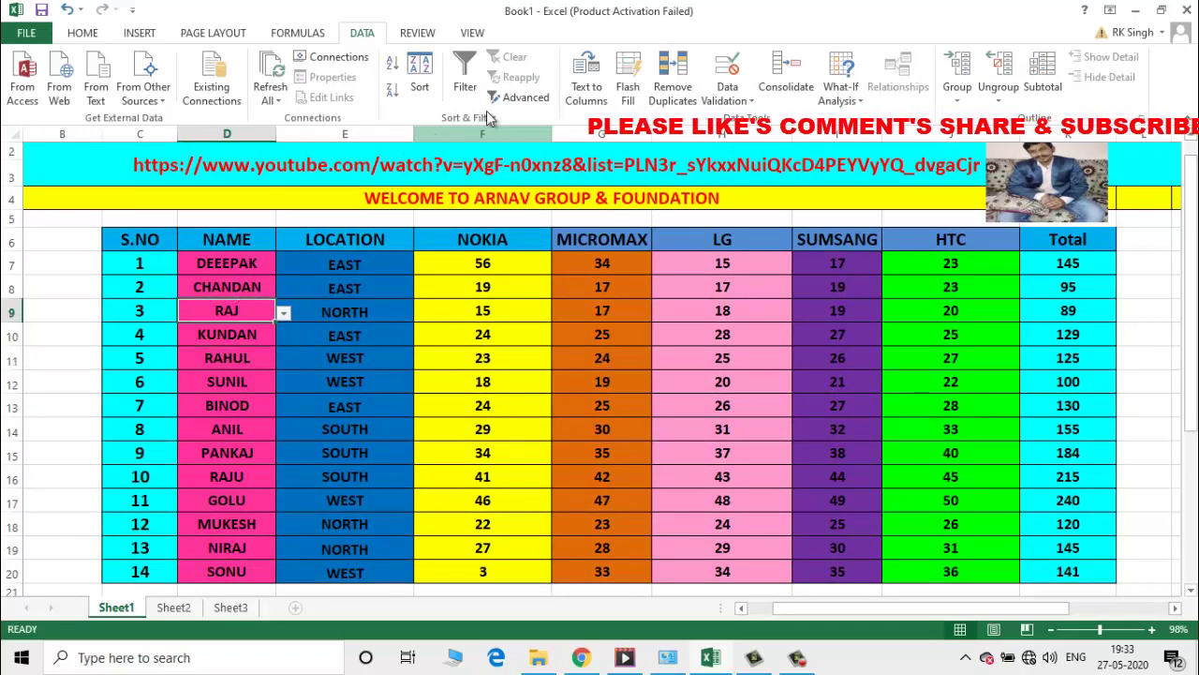
# Reselect the criteria range from C24 through row 25 and filter in place, leaving 3 of 14 SOUTH records
pyautogui.click(520, 99)
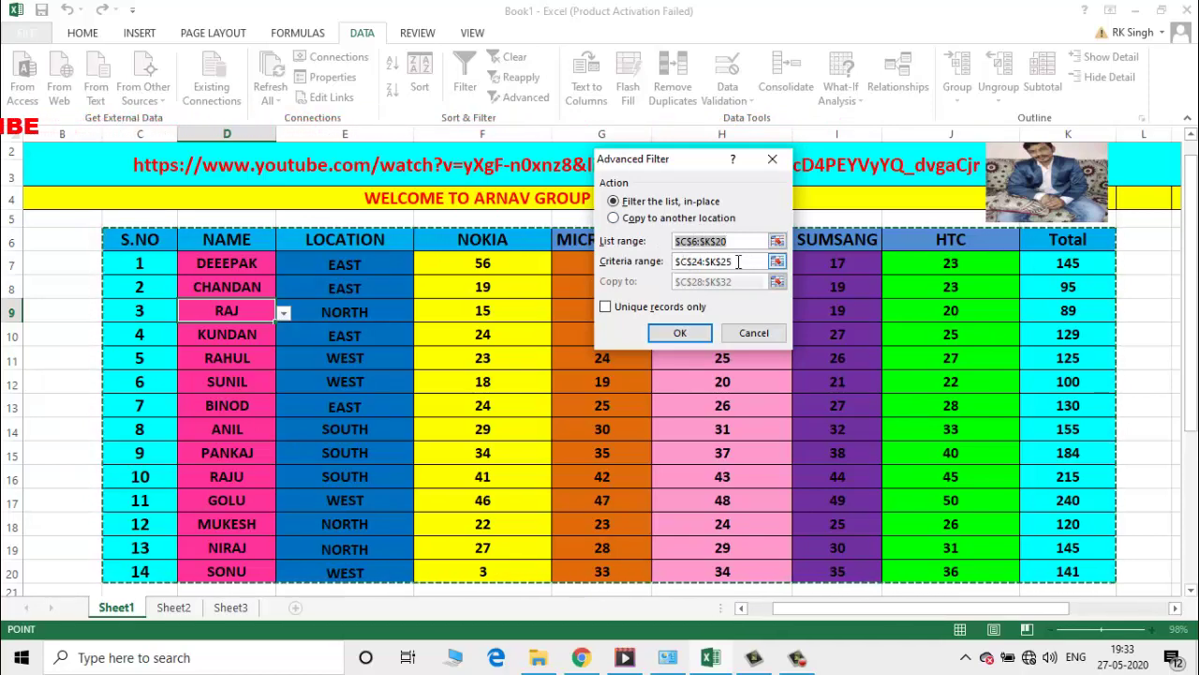
pyautogui.click(738, 261)
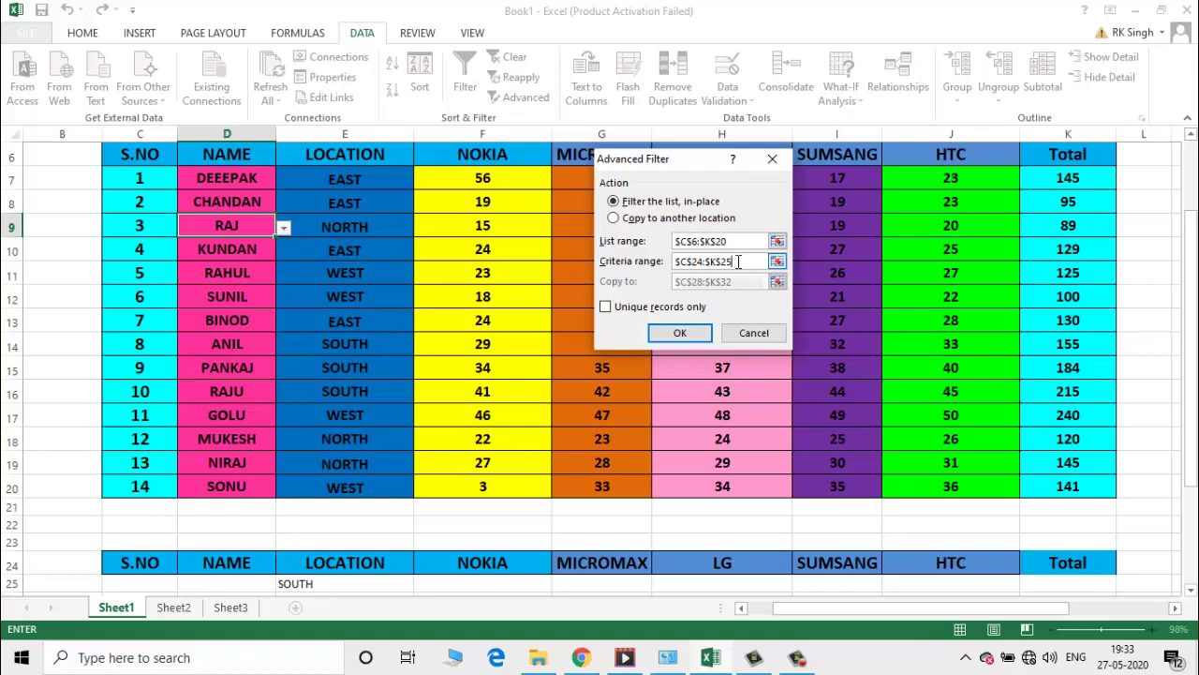
pyautogui.moveTo(724, 262); pyautogui.dragTo(653, 259)
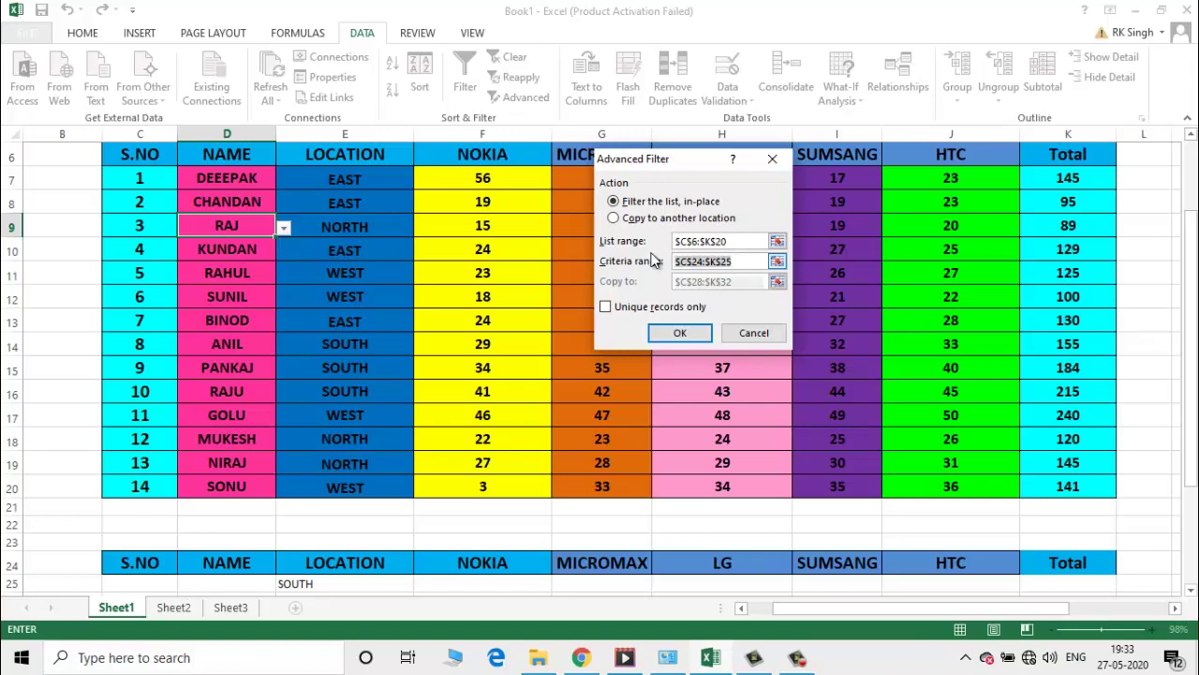
pyautogui.press('BackSpace')
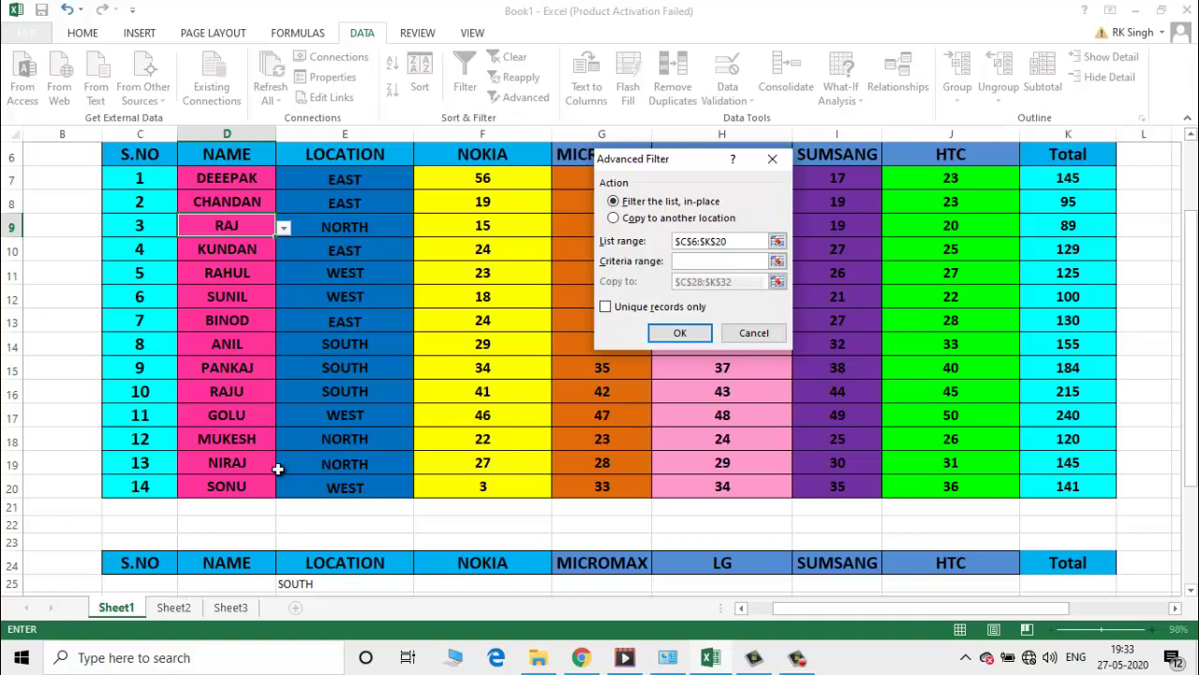
pyautogui.click(137, 562)
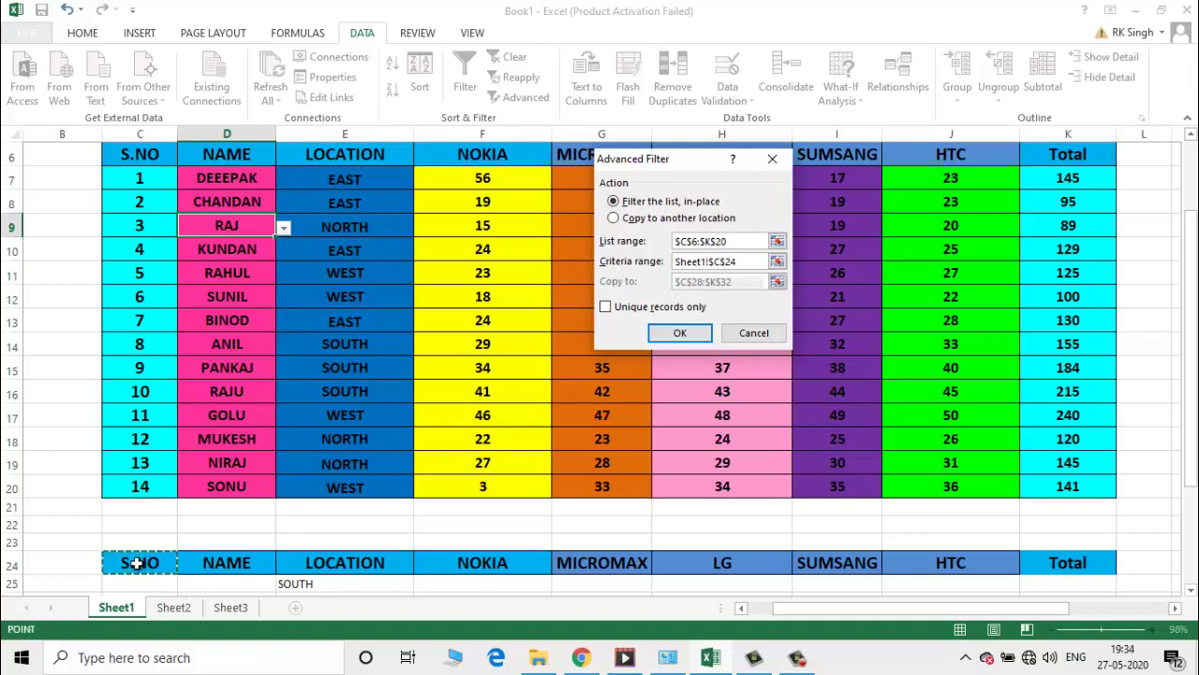
pyautogui.hotkey('shift', 'Right')
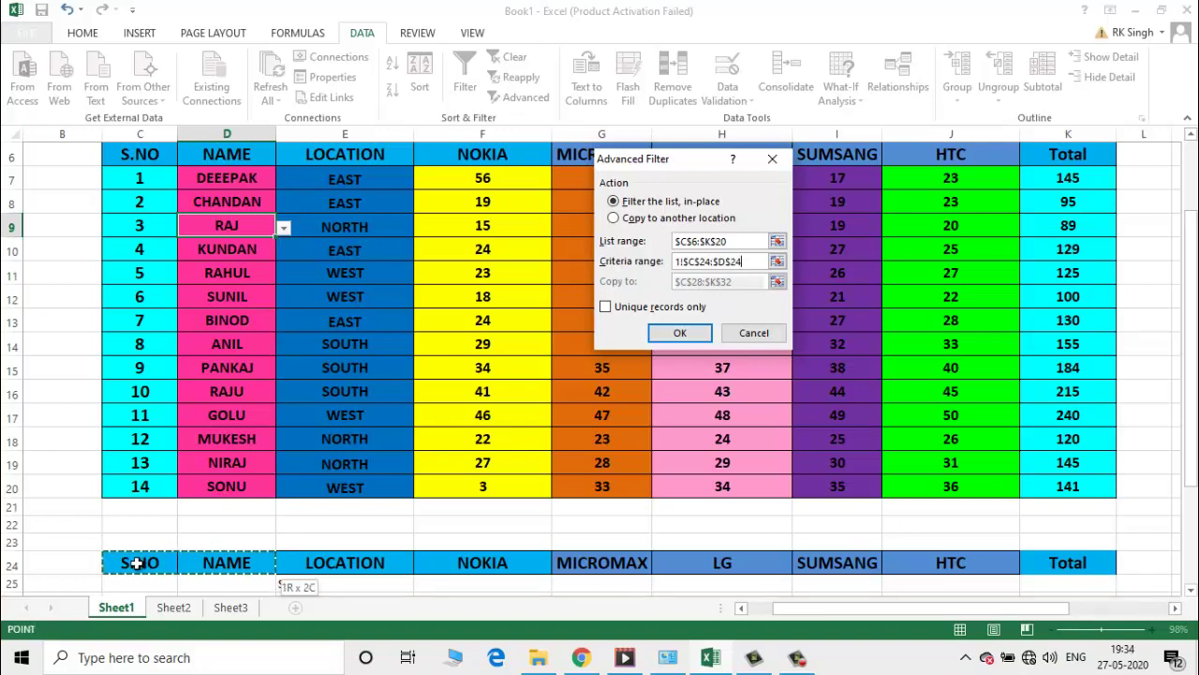
pyautogui.hotkey('shift', 'Right')
pyautogui.hotkey('shift', 'Right')
pyautogui.hotkey('shift', 'Right')
pyautogui.hotkey('shift', 'Right')
pyautogui.hotkey('shift', 'Right')
pyautogui.hotkey('shift', 'Right')
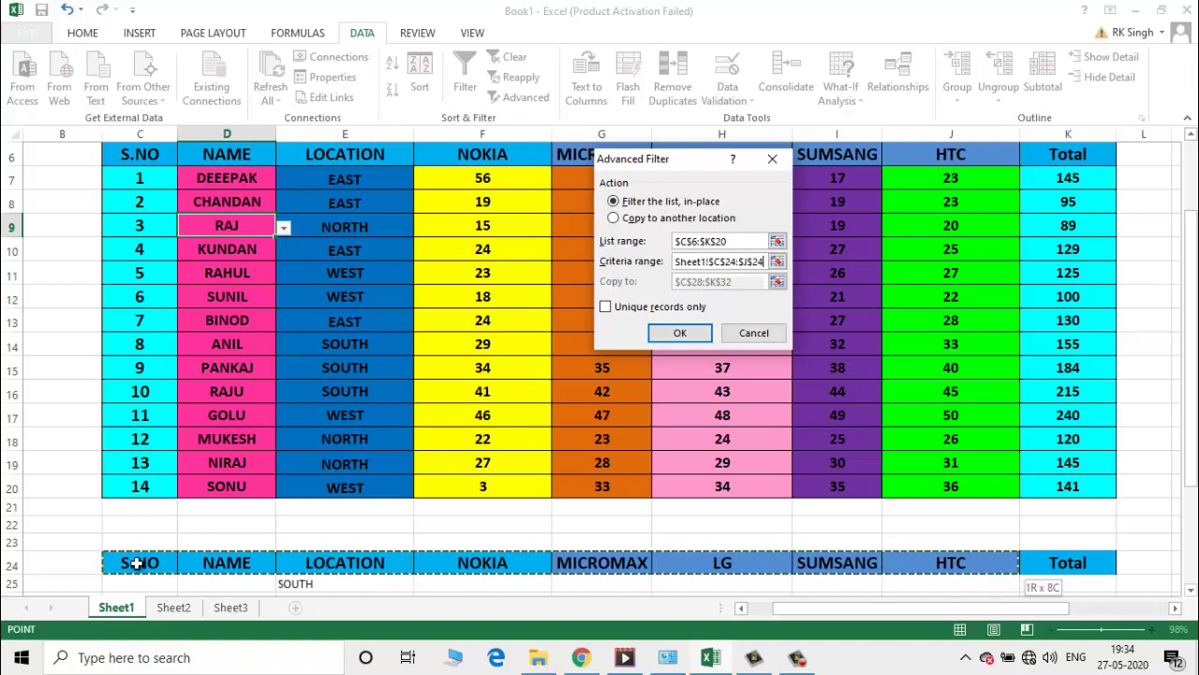
pyautogui.hotkey('shift', 'Right')
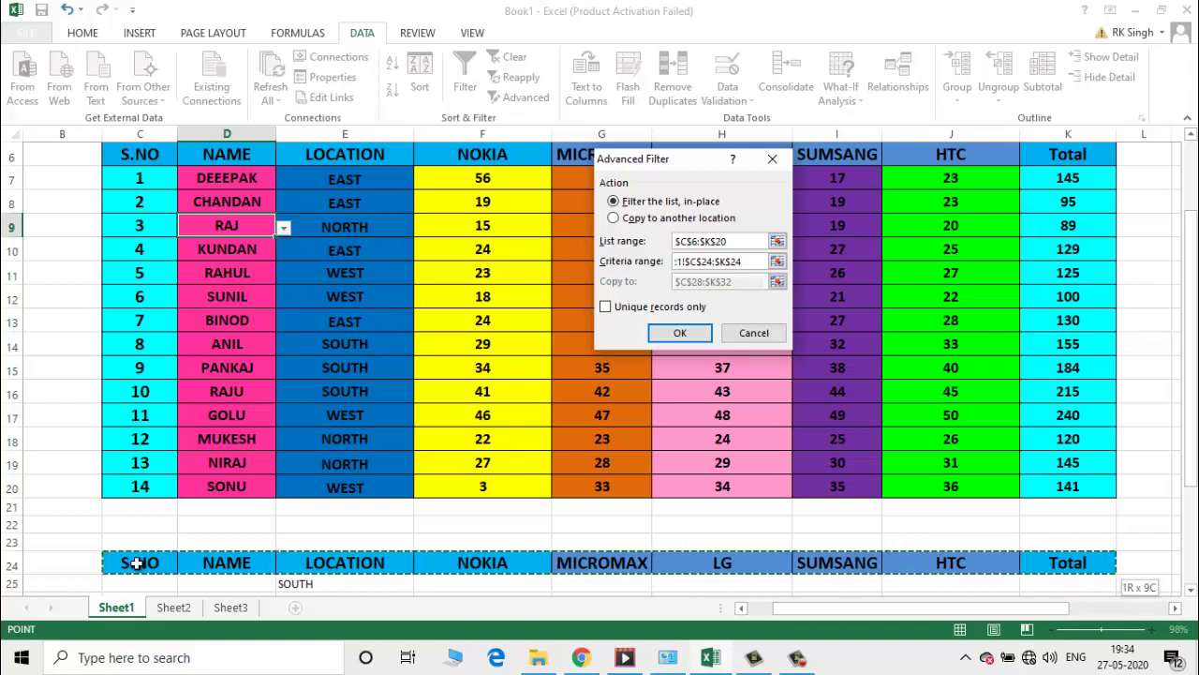
pyautogui.hotkey('shift', 'Down')
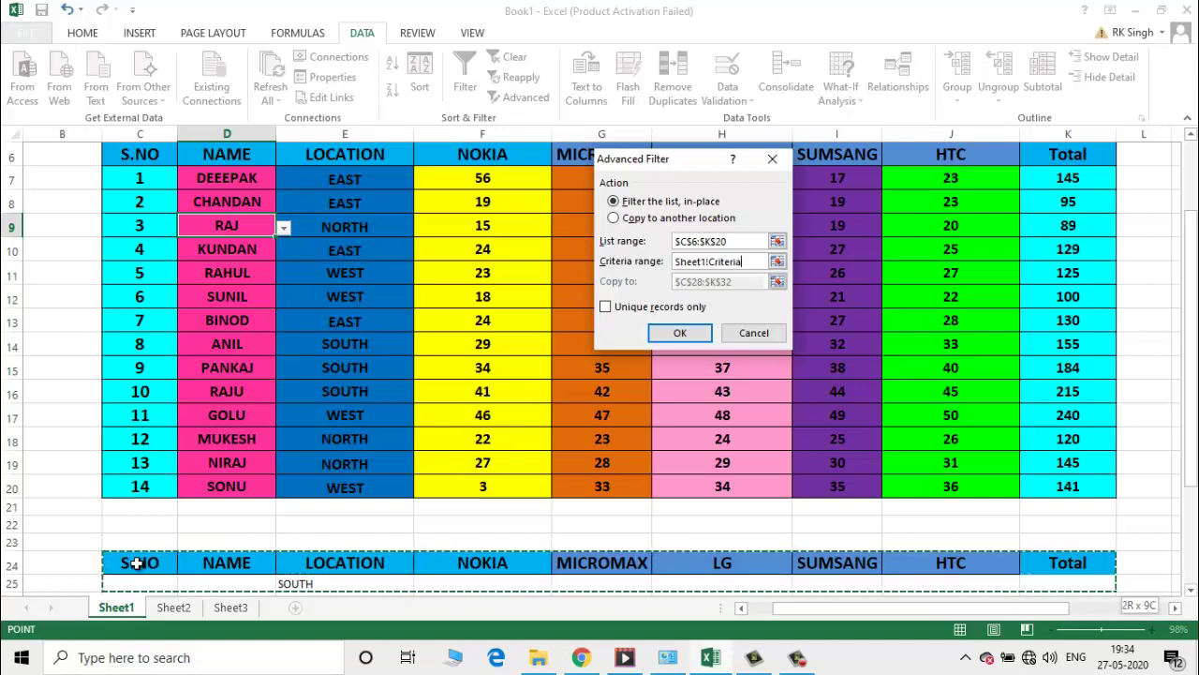
pyautogui.click(682, 332)
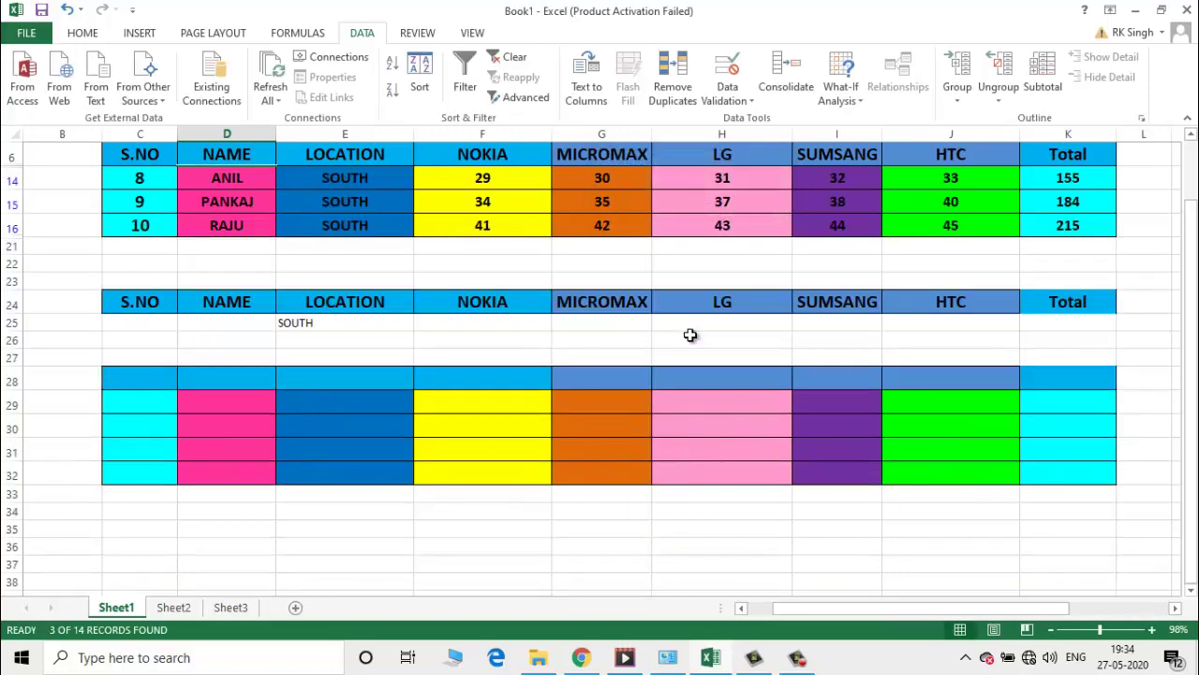
pyautogui.moveTo(1190, 286); pyautogui.dragTo(977, 205)
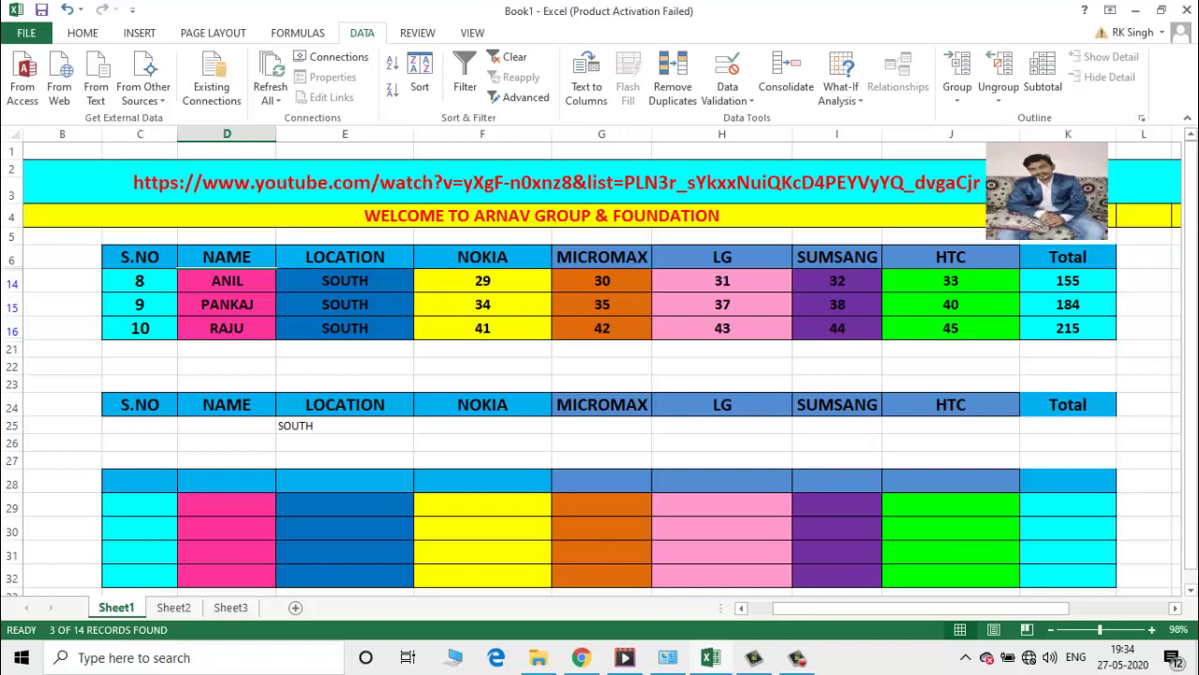
pyautogui.moveTo(1192, 219)
pyautogui.mouseDown()
pyautogui.moveTo(1191, 283)
pyautogui.moveTo(1192, 267)
pyautogui.mouseUp()
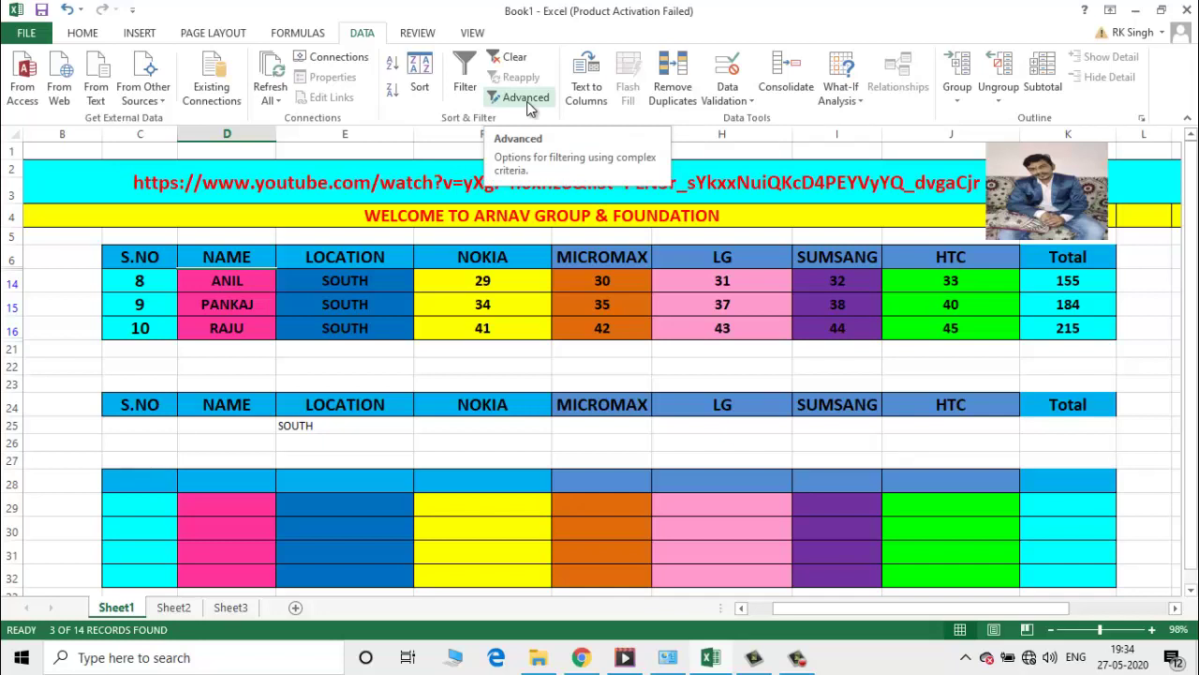
pyautogui.moveTo(1192, 264); pyautogui.dragTo(1192, 273)
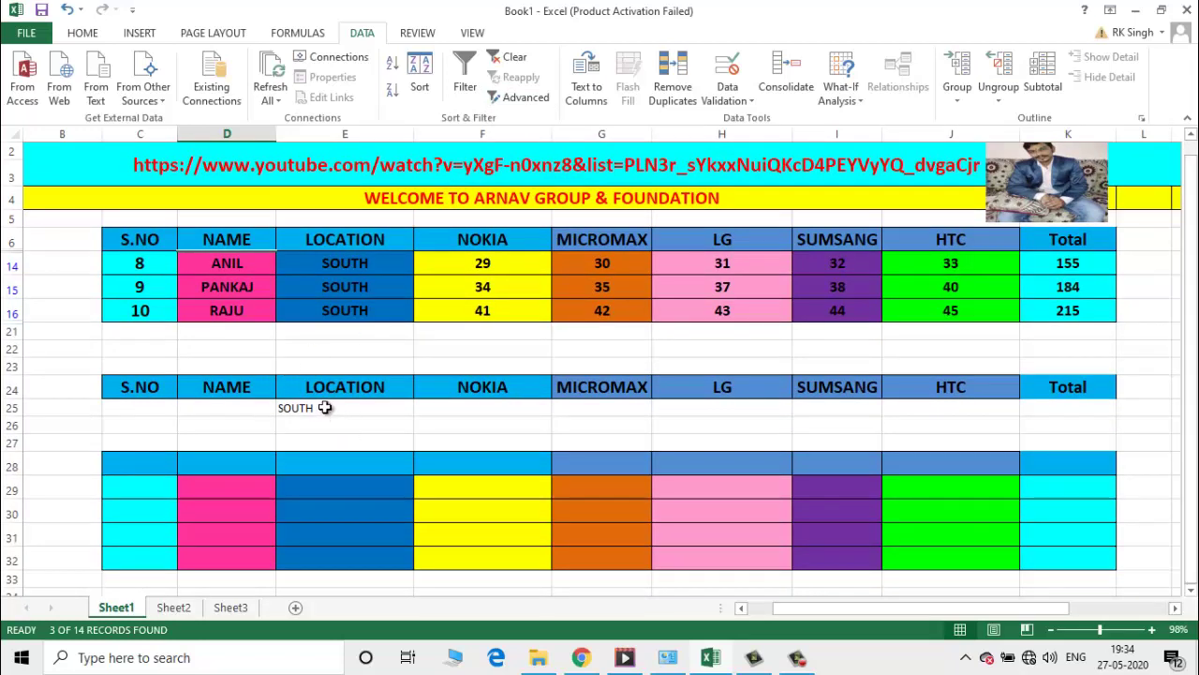
# Replace the SOUTH criterion in E25 with WEST
pyautogui.click(324, 406)
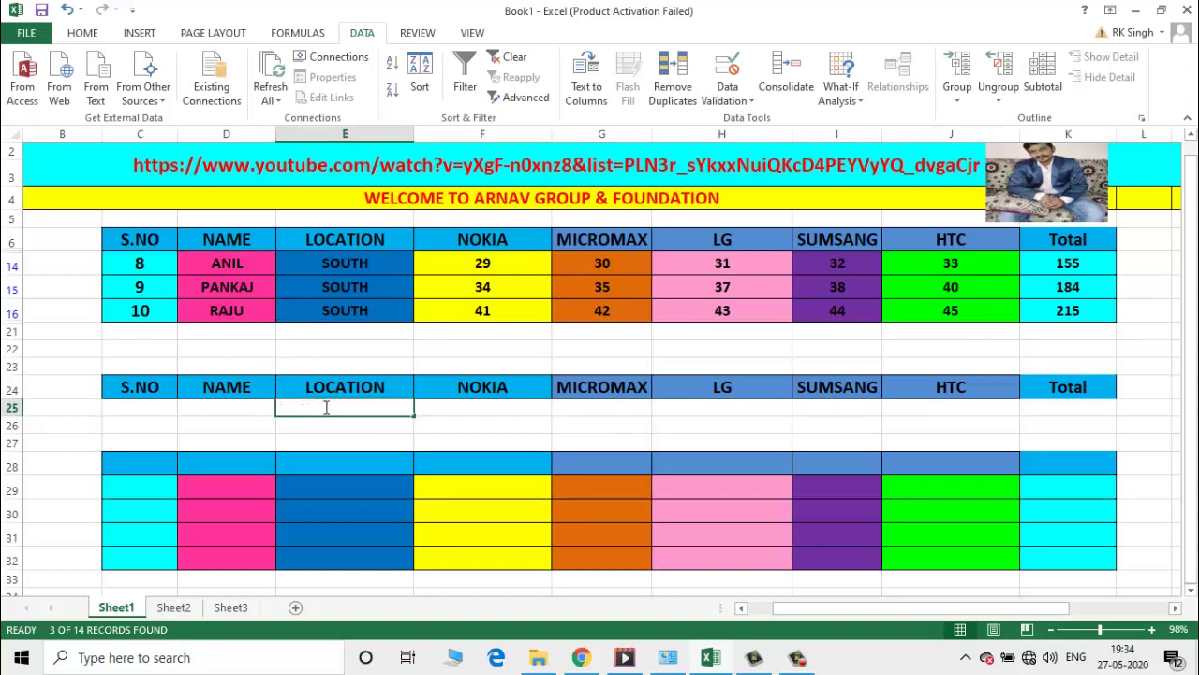
pyautogui.press('BackSpace')
pyautogui.write('WE')
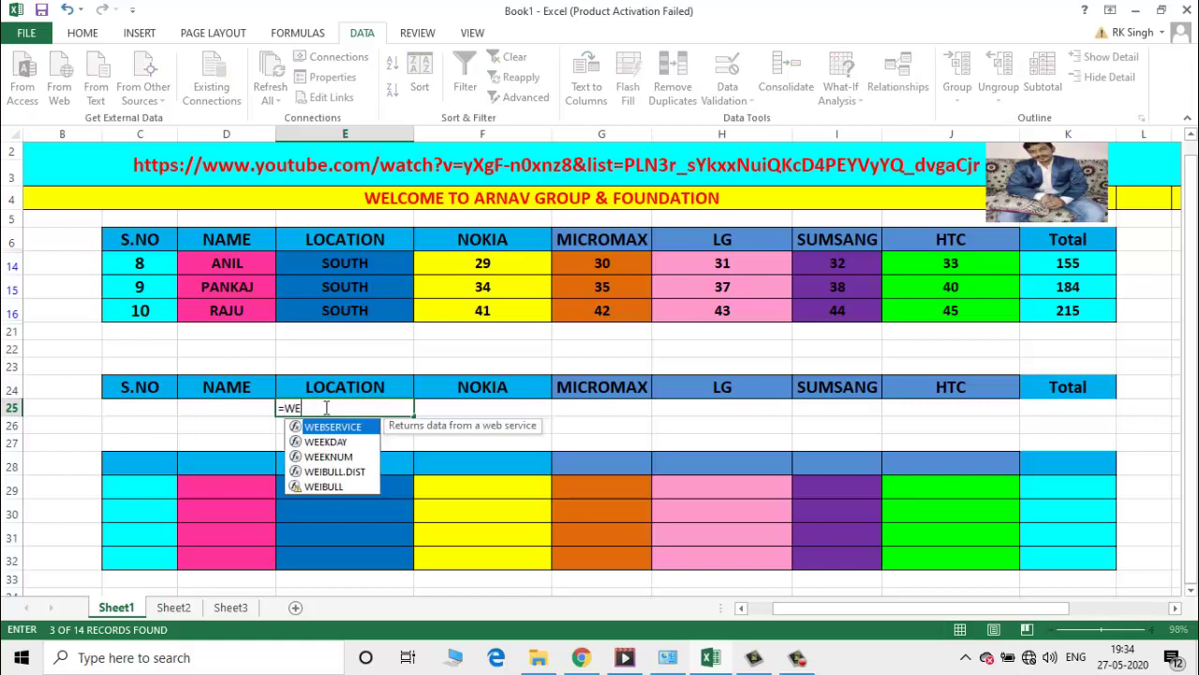
pyautogui.write('ST')
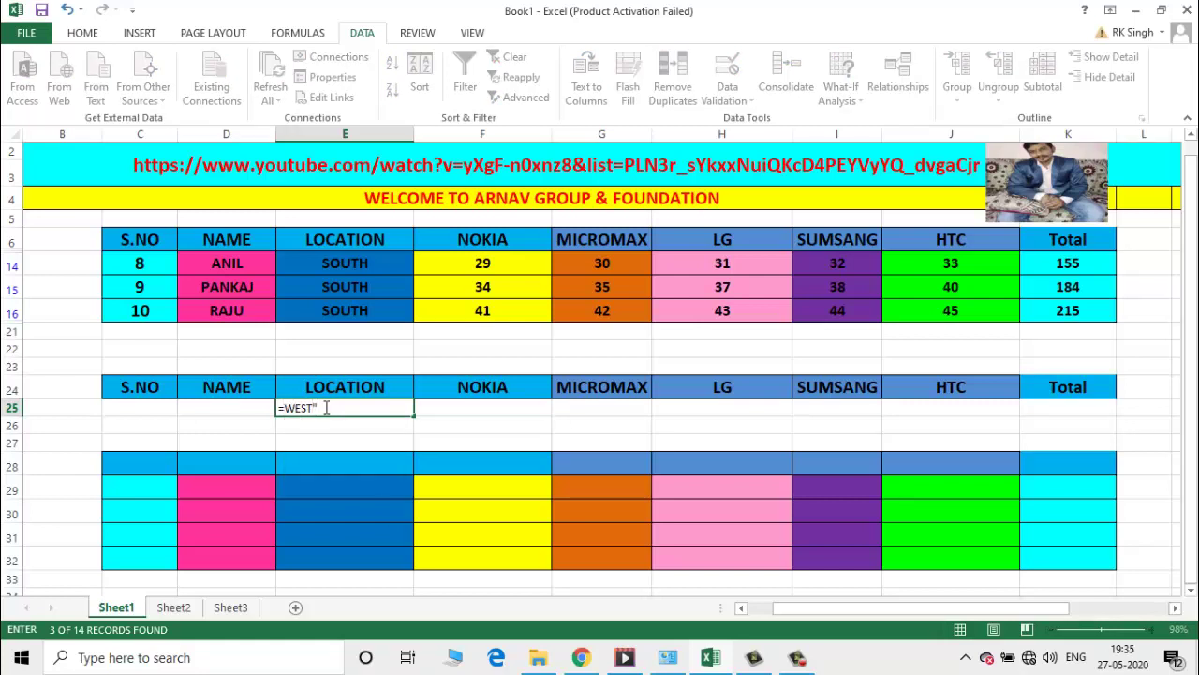
pyautogui.press('BackSpace')
pyautogui.press('BackSpace')
pyautogui.press('BackSpace')
pyautogui.press('Return')
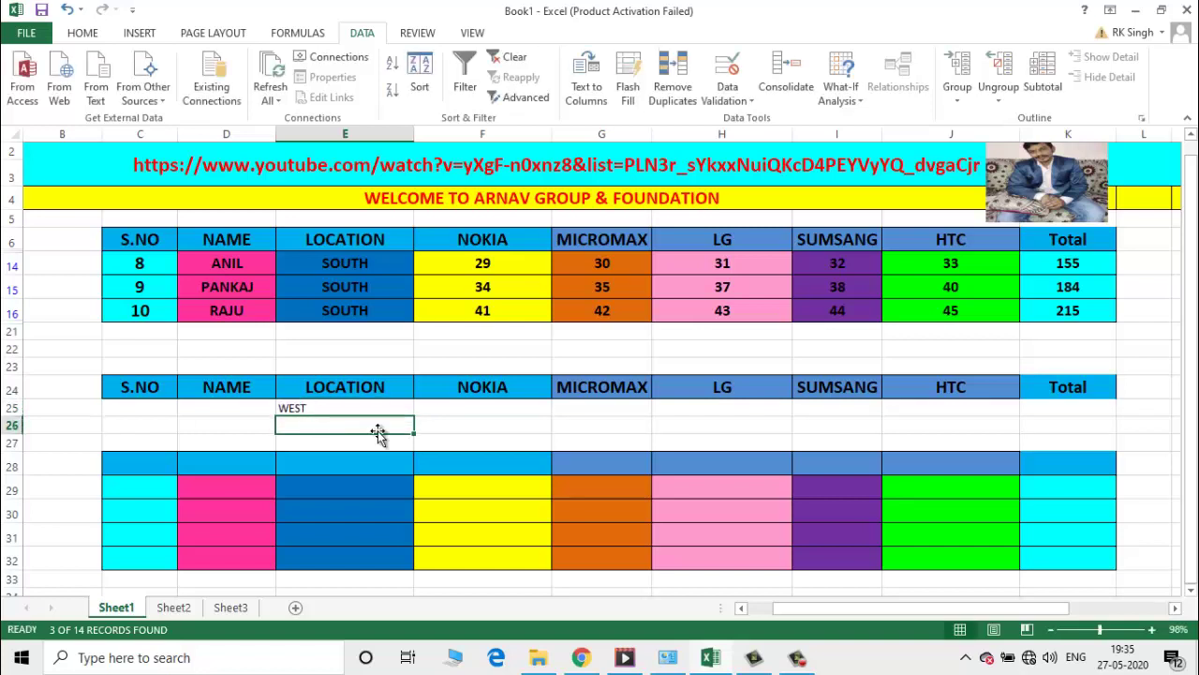
# Enter >=10 as the criterion under MICROMAX, LG and SUMSANG
pyautogui.click(593, 407)
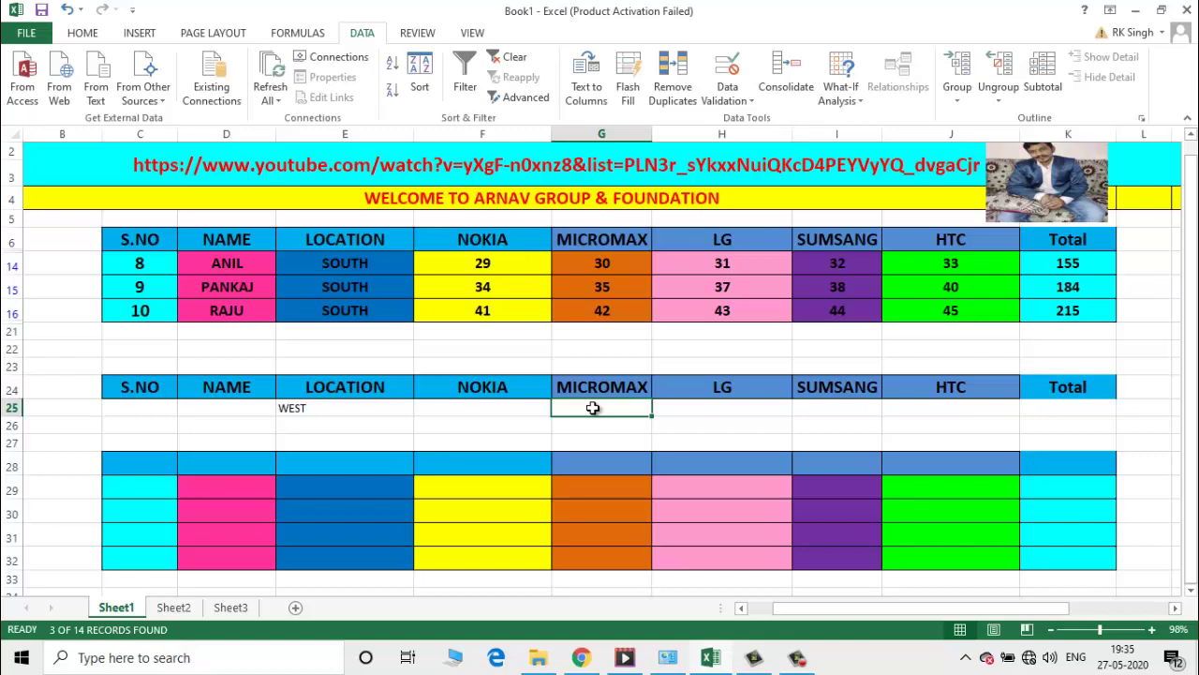
pyautogui.write('=10')
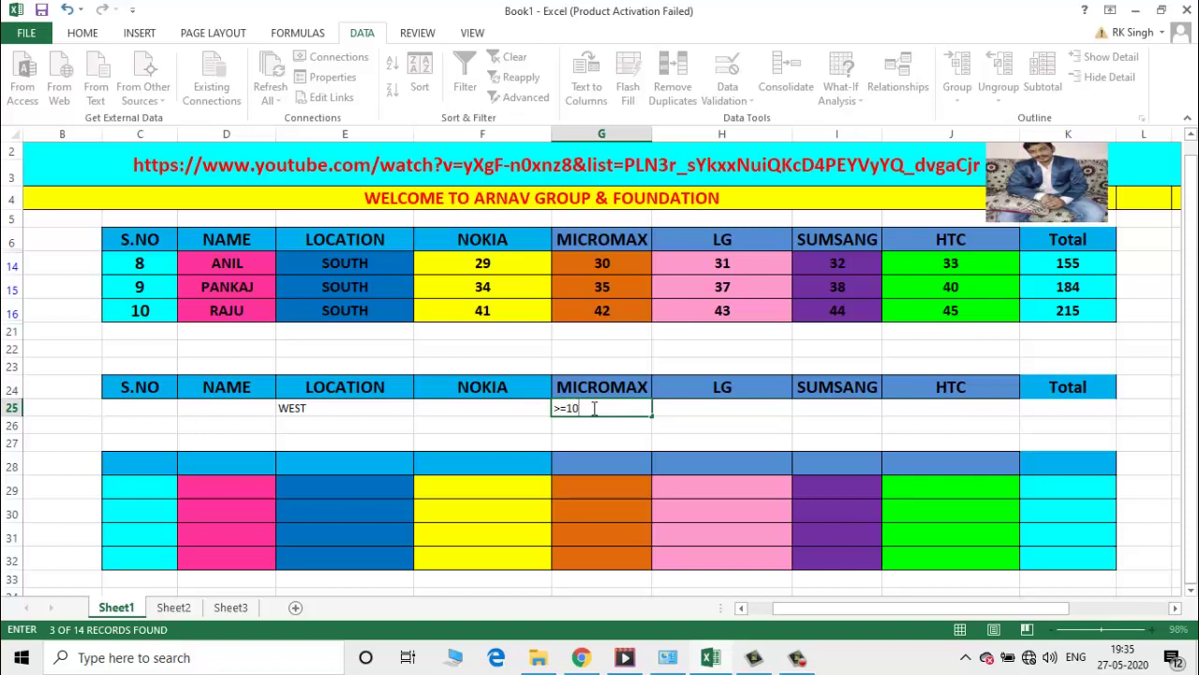
pyautogui.press('Tab')
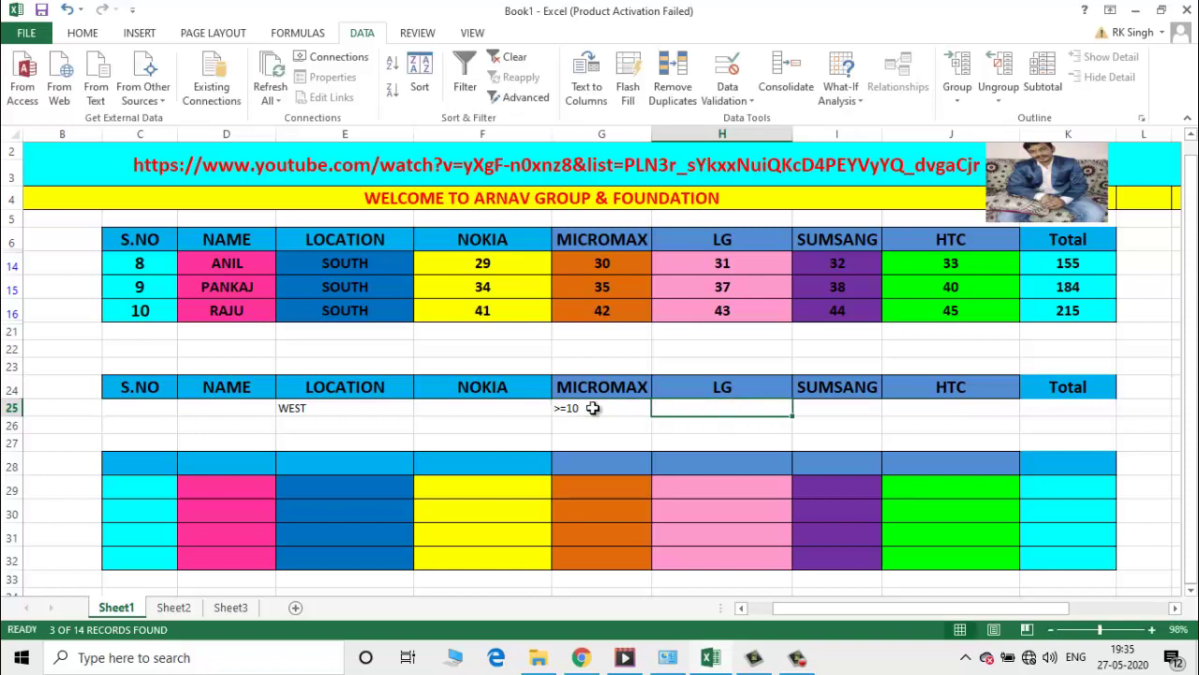
pyautogui.write('>=10')
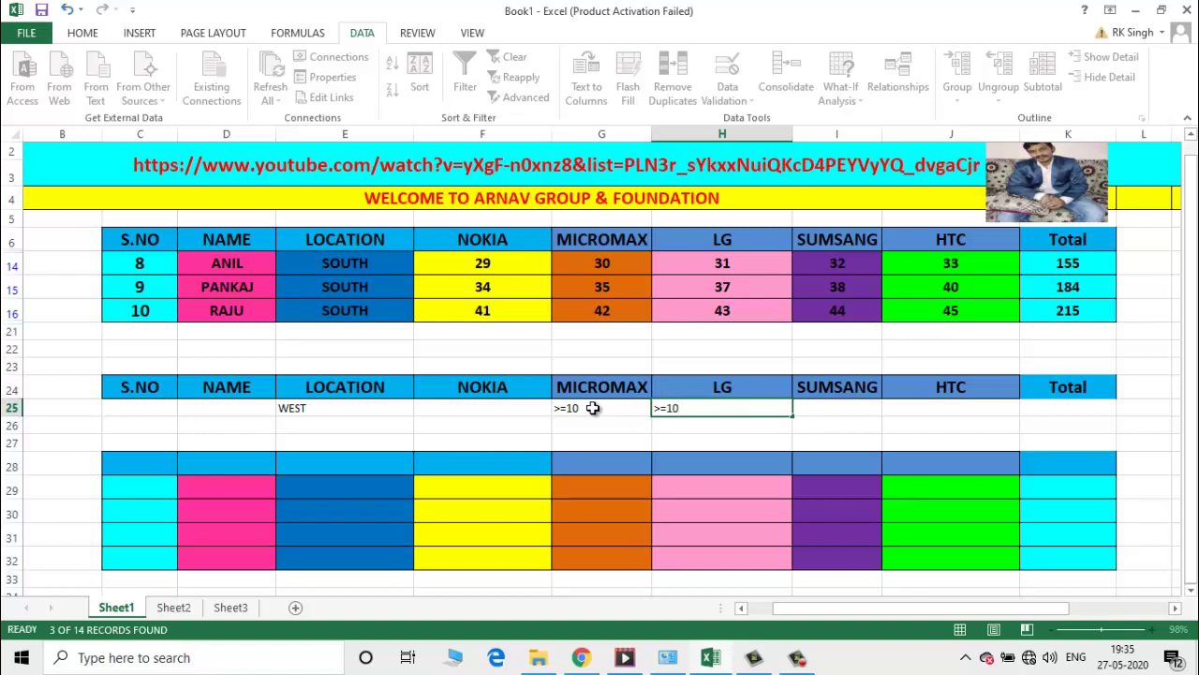
pyautogui.press('Tab')
pyautogui.write('>')
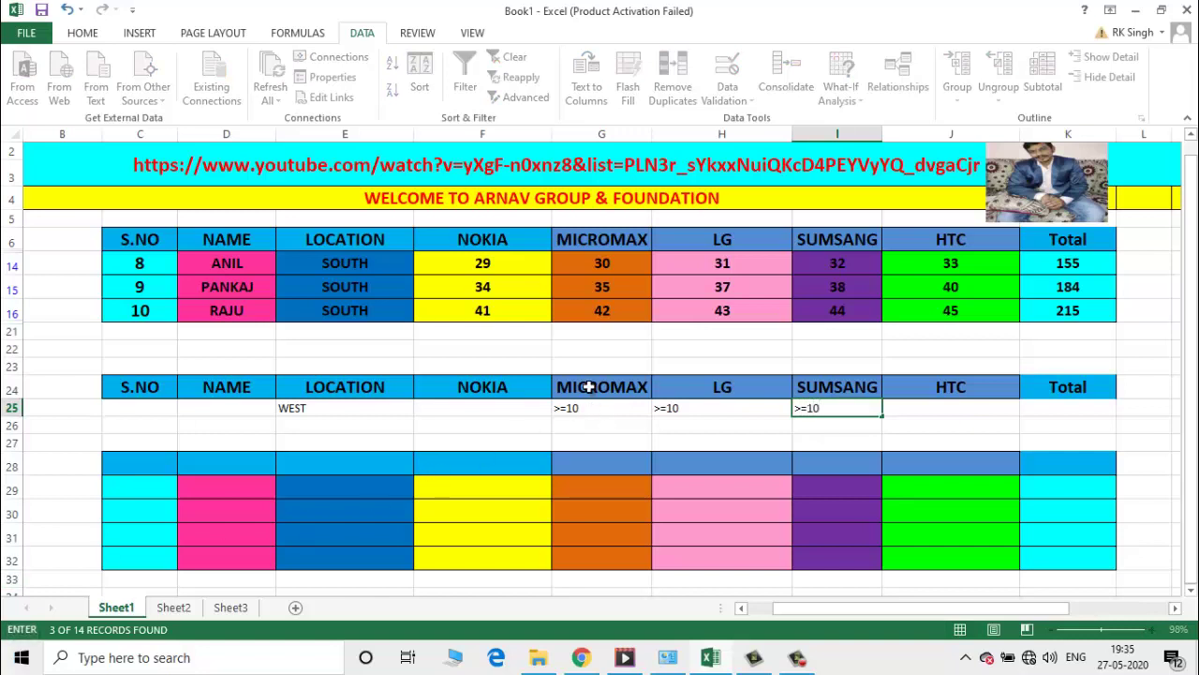
pyautogui.scroll(1, 562, 281)
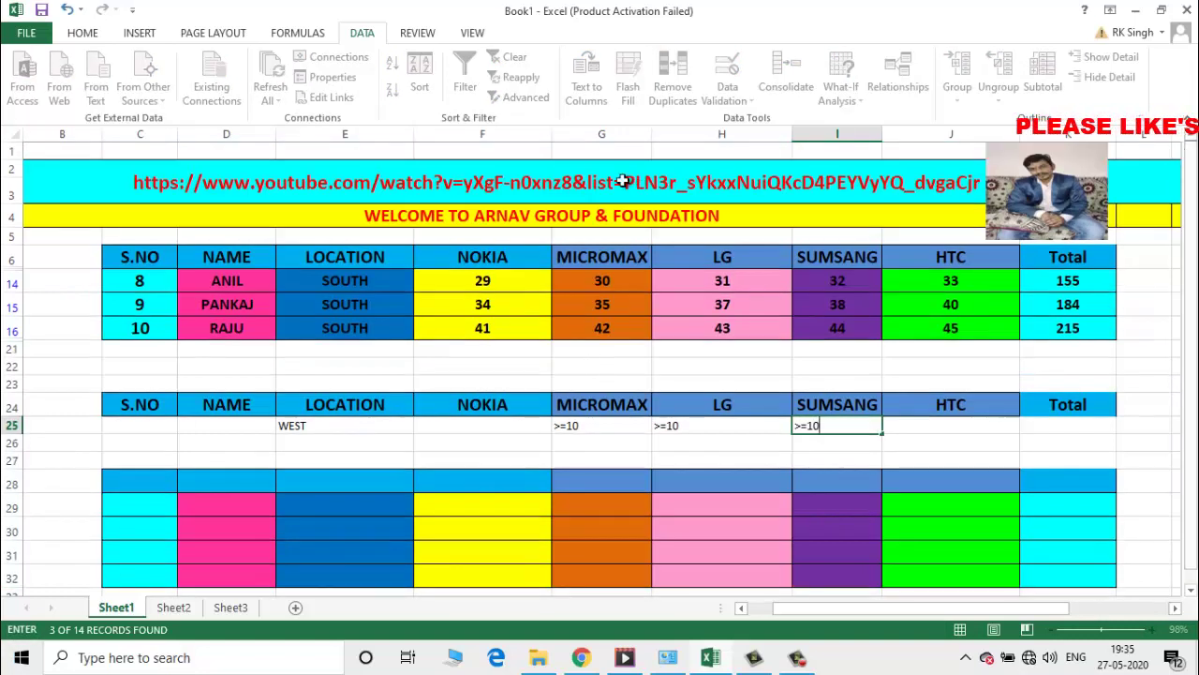
# Commit the SUMSANG >=10 criterion and clear the filter to show all 14 records
pyautogui.click(218, 279)
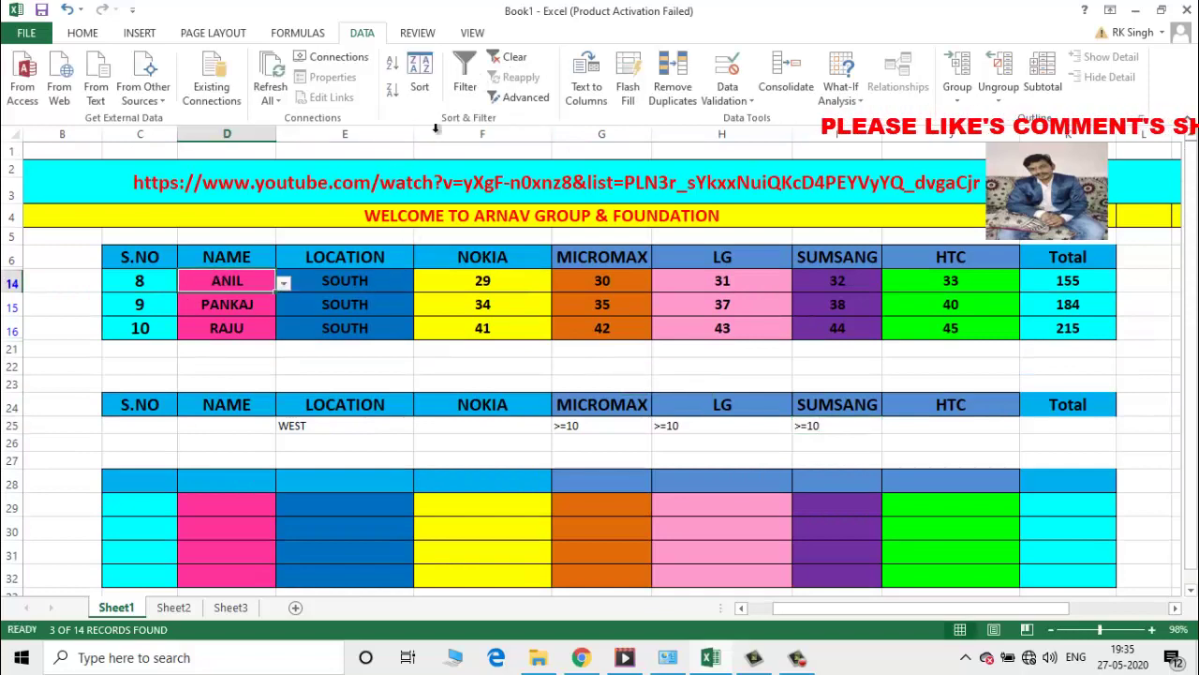
pyautogui.click(517, 58)
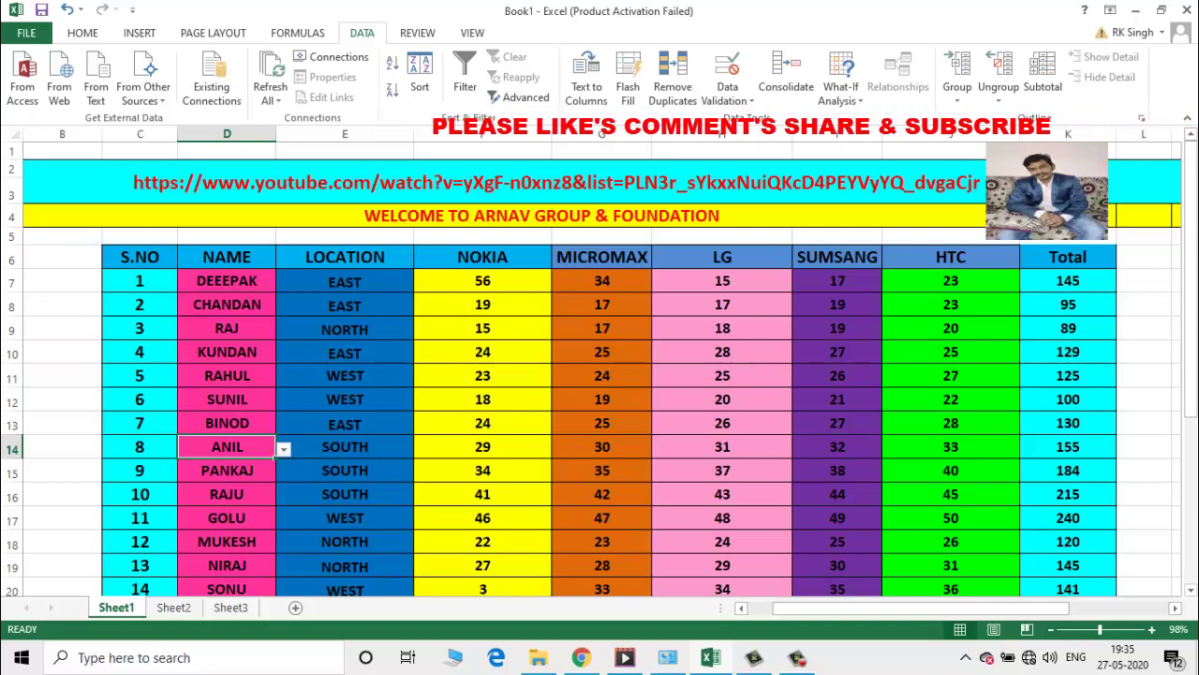
pyautogui.moveTo(1191, 224)
pyautogui.mouseDown()
pyautogui.moveTo(1191, 257)
pyautogui.moveTo(1191, 230)
pyautogui.mouseUp()
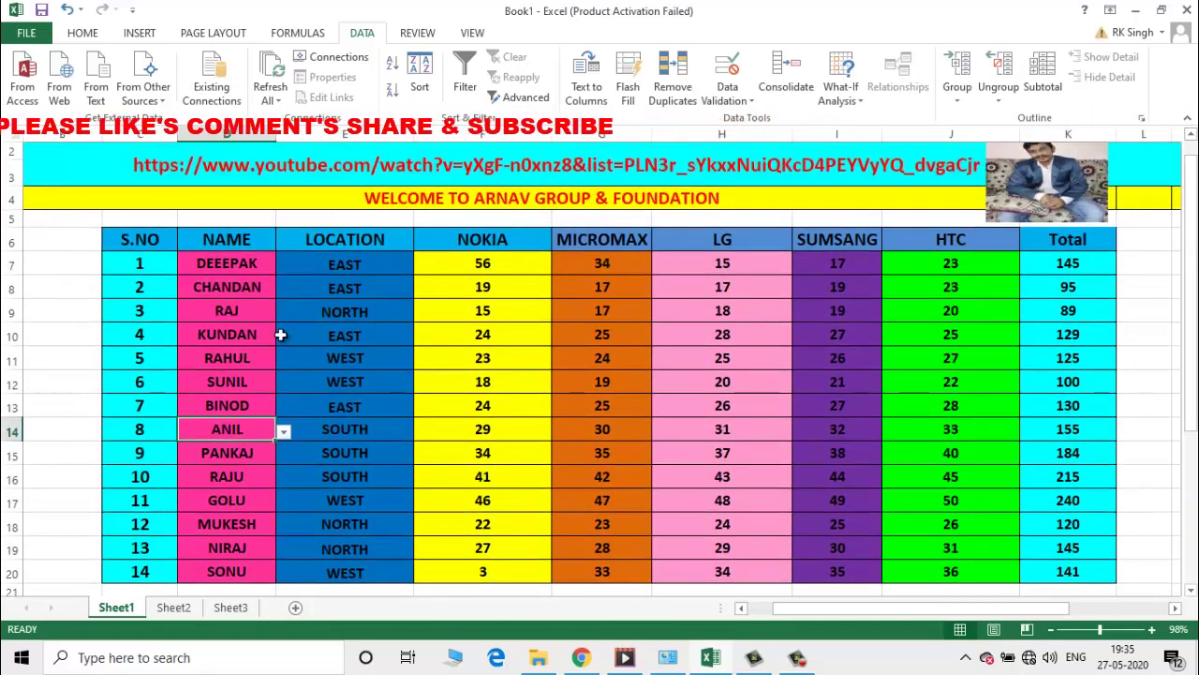
pyautogui.click(248, 287)
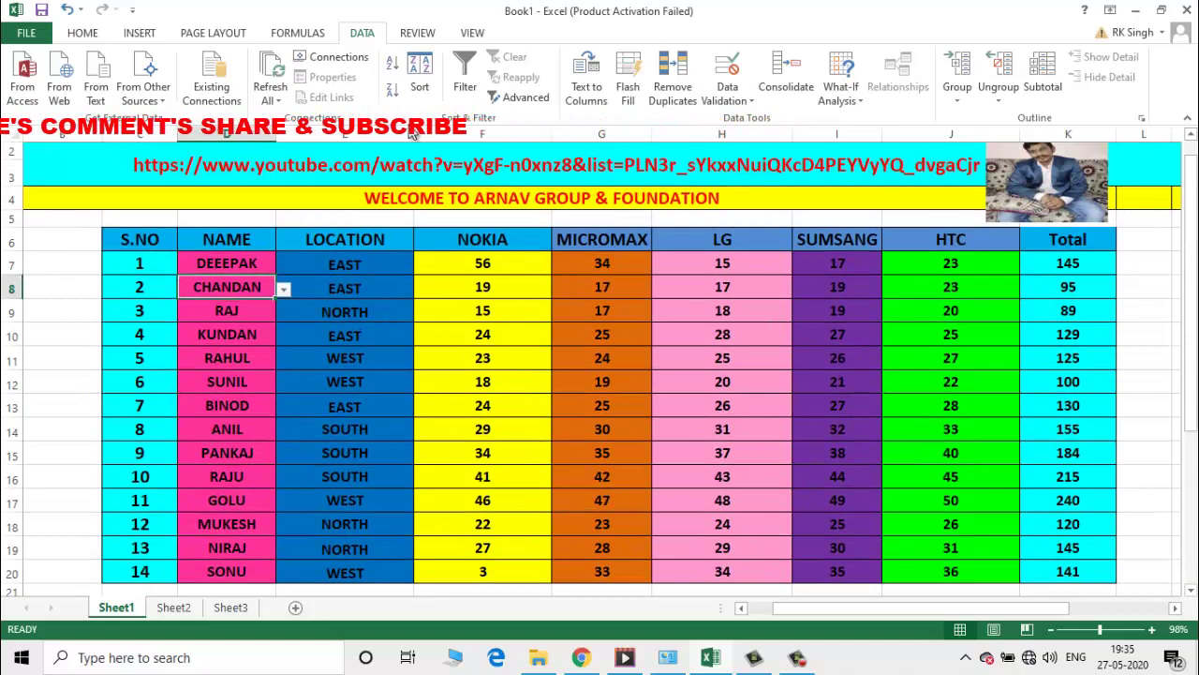
# In Advanced Filter, choose Copy to another location with criteria range C24:J25
pyautogui.click(523, 103)
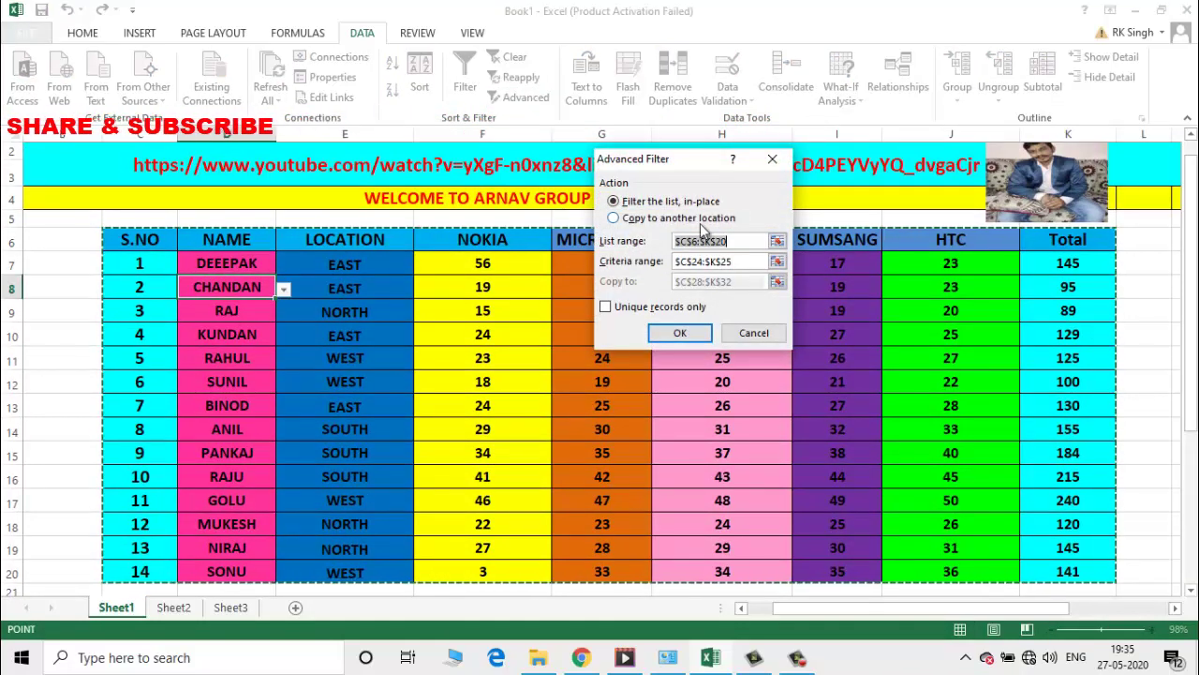
pyautogui.moveTo(681, 167); pyautogui.dragTo(681, 160)
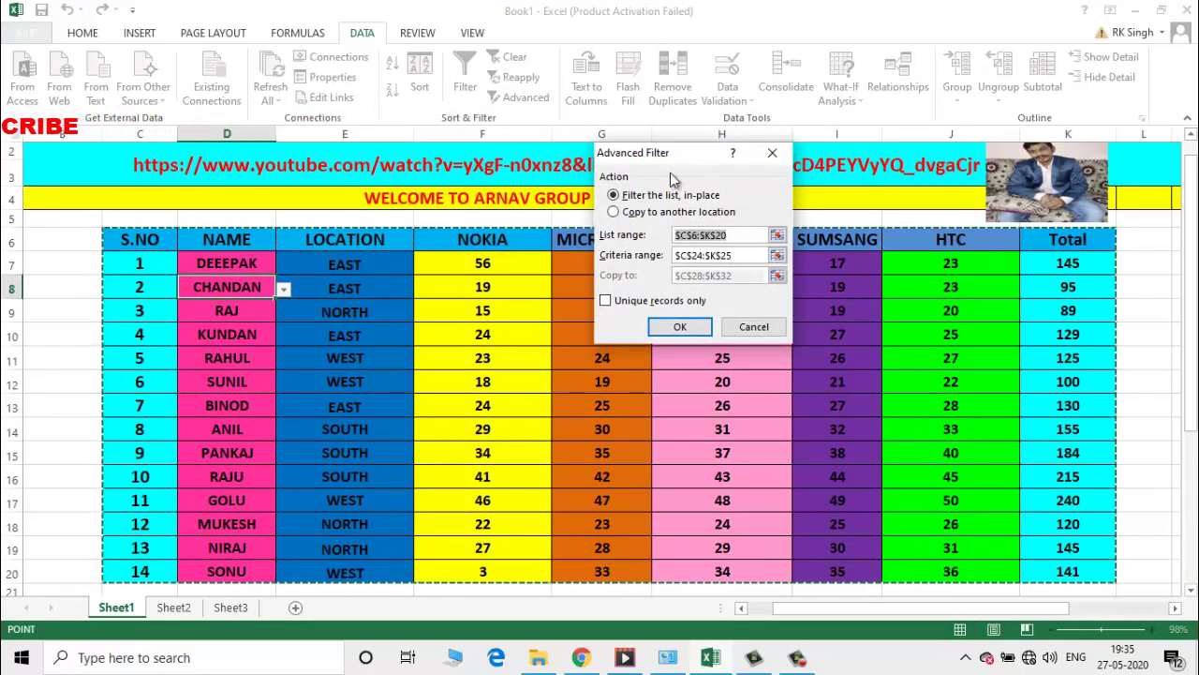
pyautogui.click(616, 212)
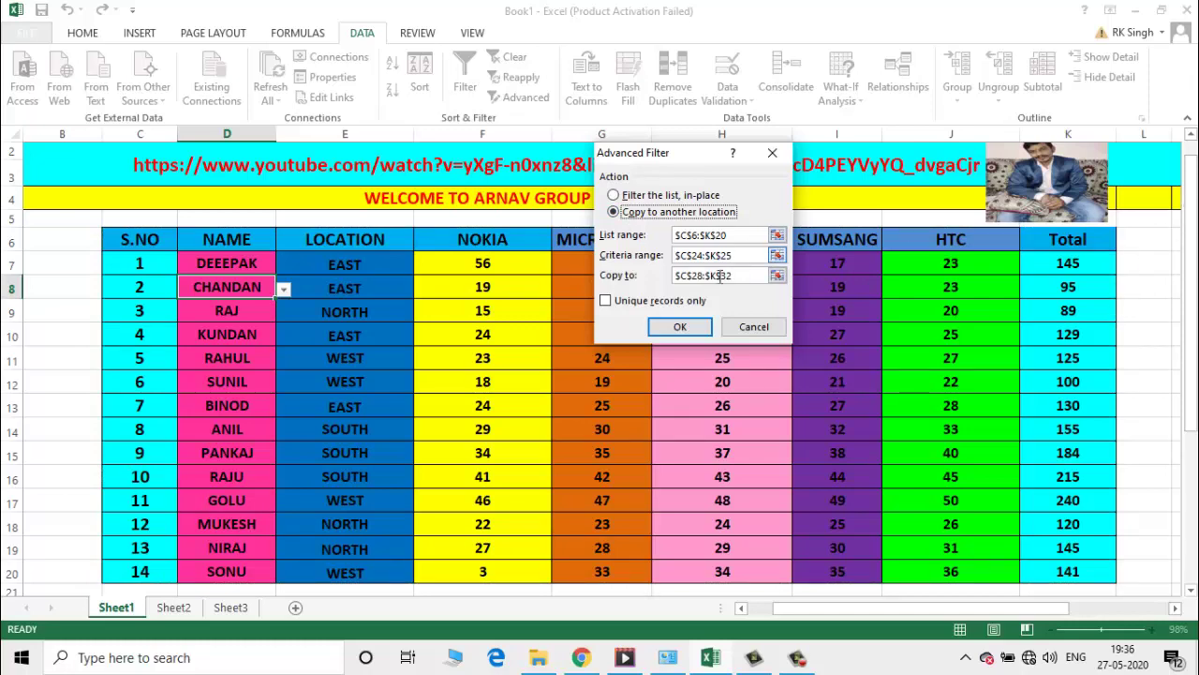
pyautogui.scroll(-2, 354, 494)
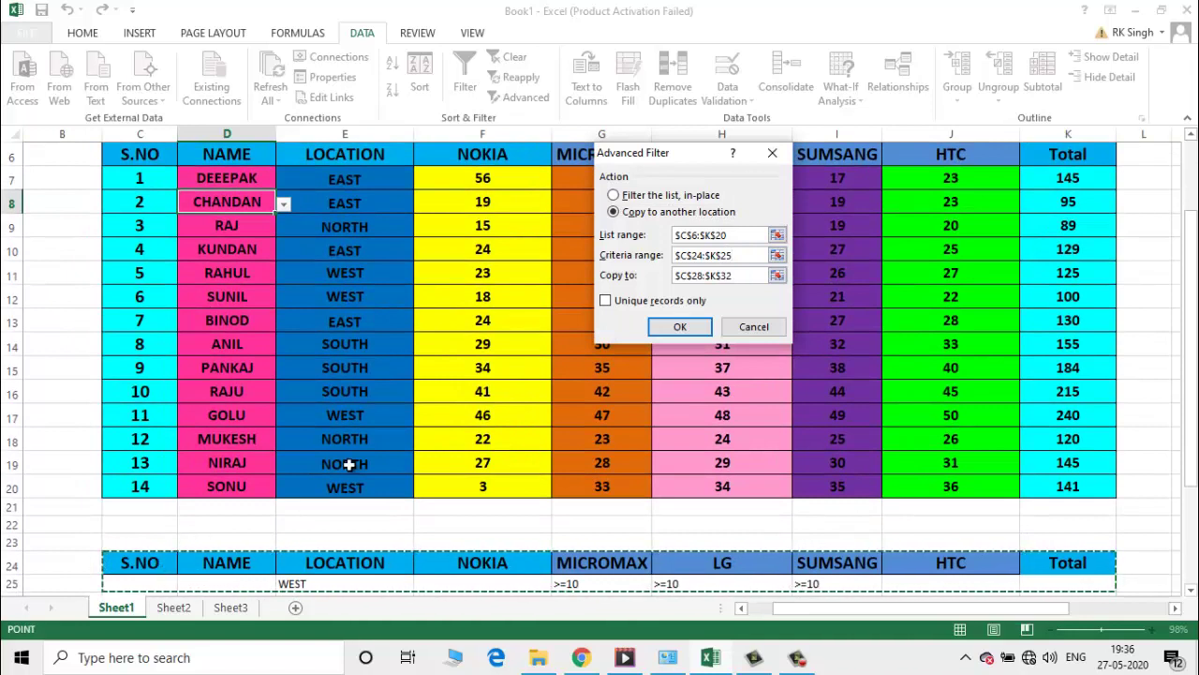
pyautogui.press('BackSpace')
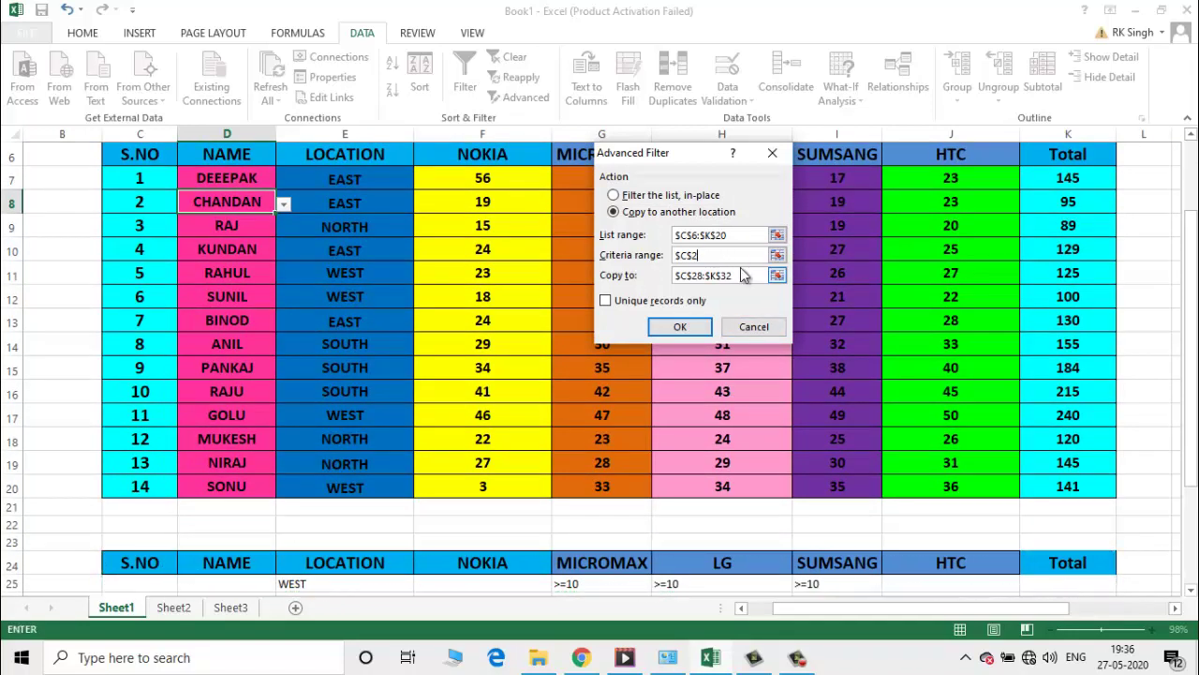
pyautogui.moveTo(108, 569); pyautogui.dragTo(1062, 506)
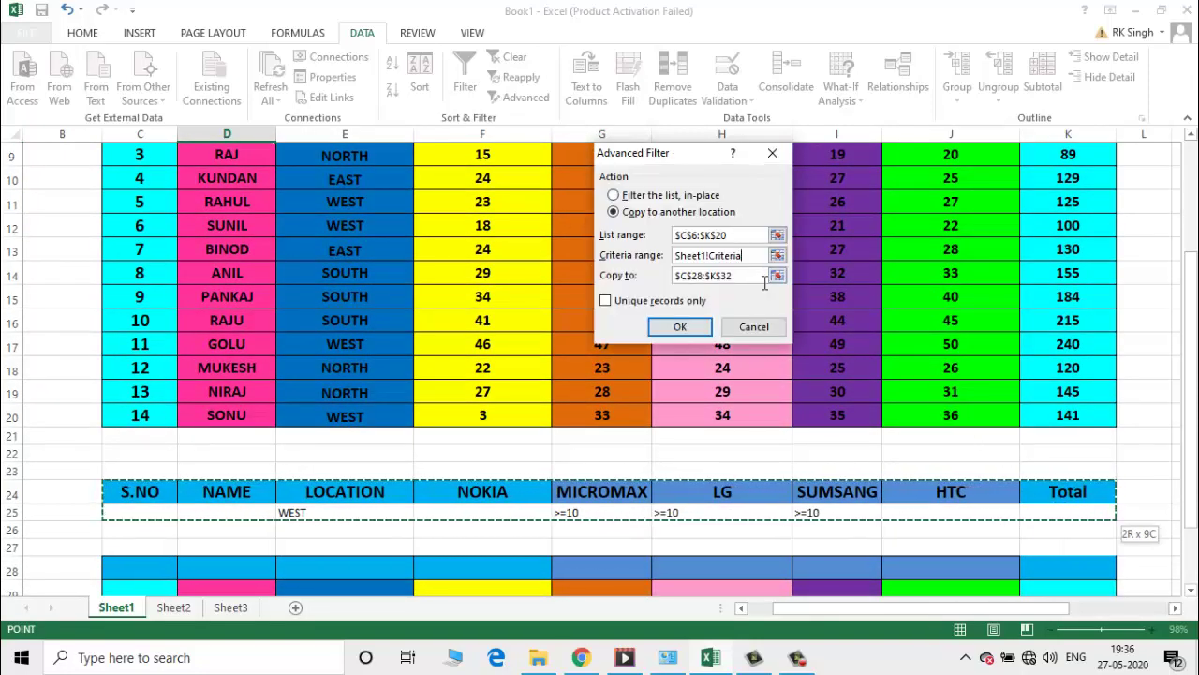
# Set the Copy to destination starting at C32, then run and confirm the copy
pyautogui.moveTo(749, 275); pyautogui.dragTo(676, 276)
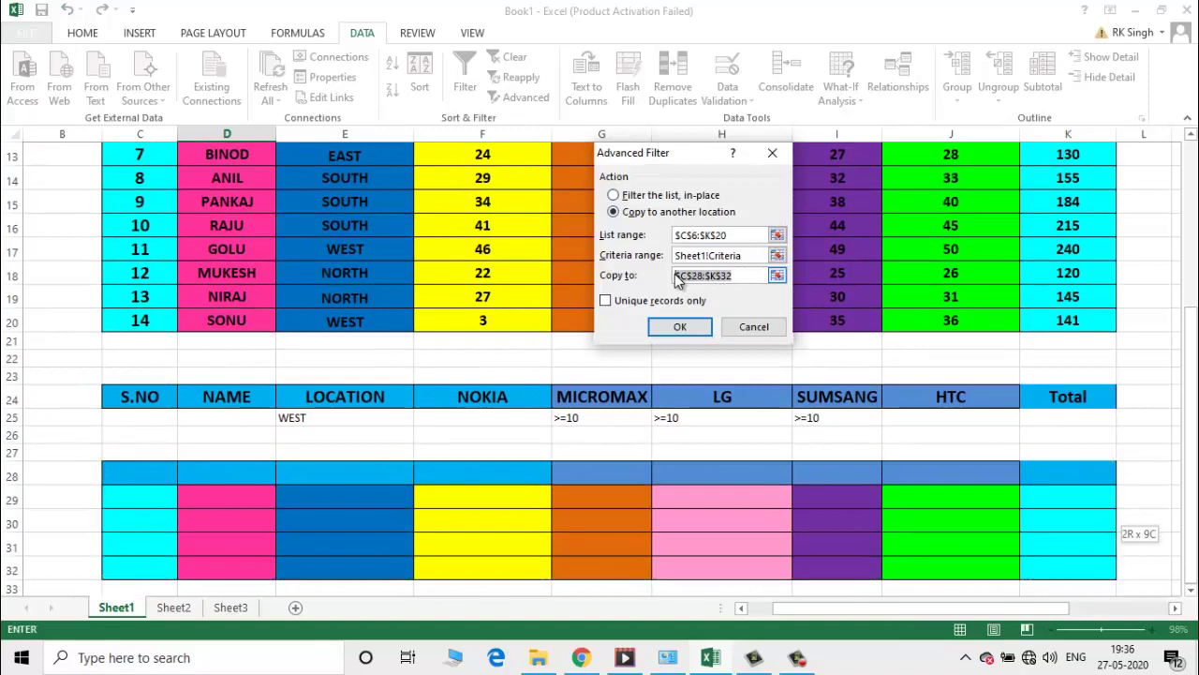
pyautogui.press('BackSpace')
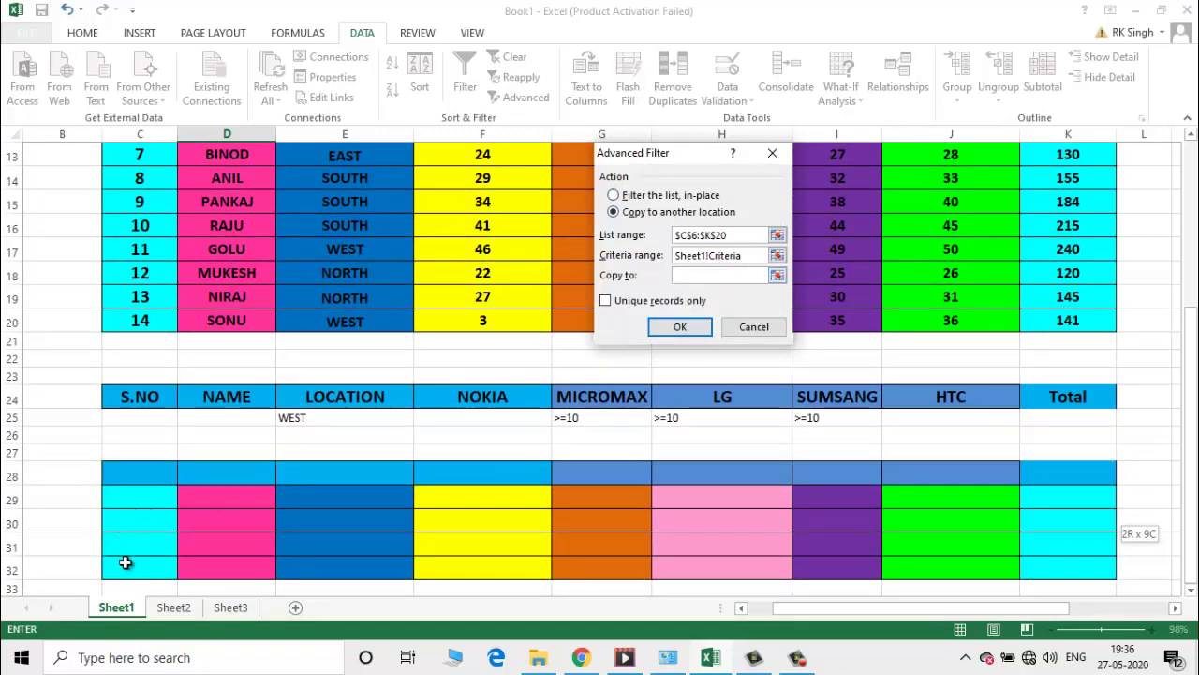
pyautogui.moveTo(124, 562)
pyautogui.mouseDown()
pyautogui.moveTo(918, 586)
pyautogui.moveTo(1083, 576)
pyautogui.mouseUp()
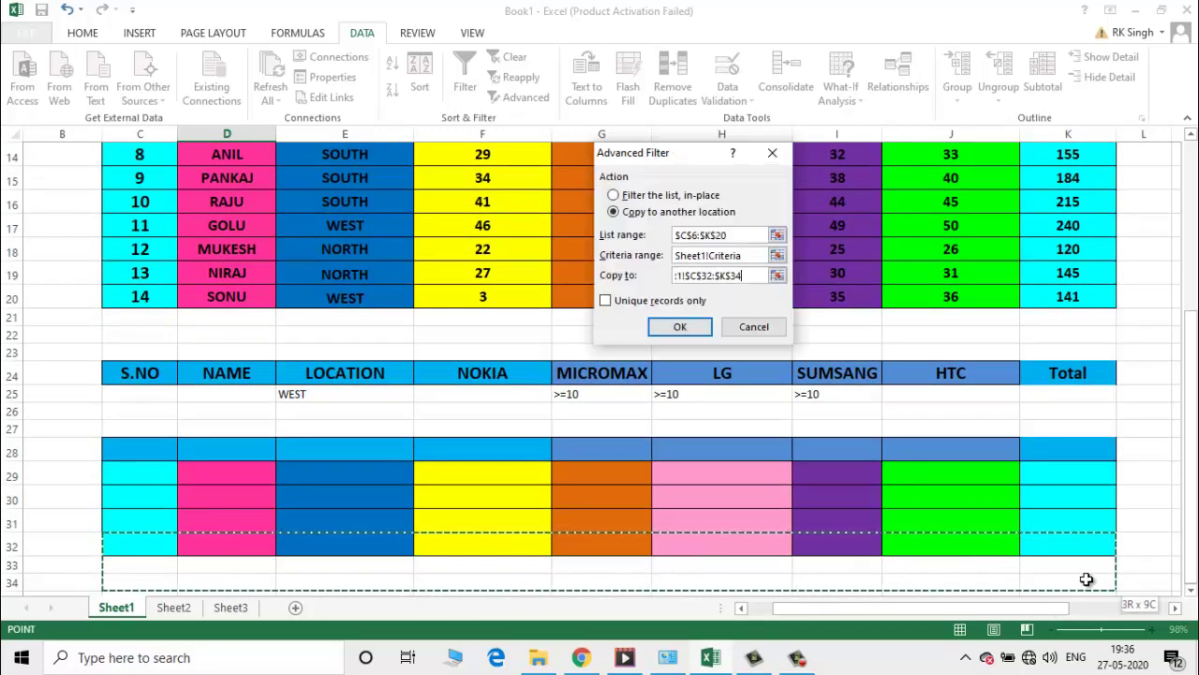
pyautogui.click(680, 328)
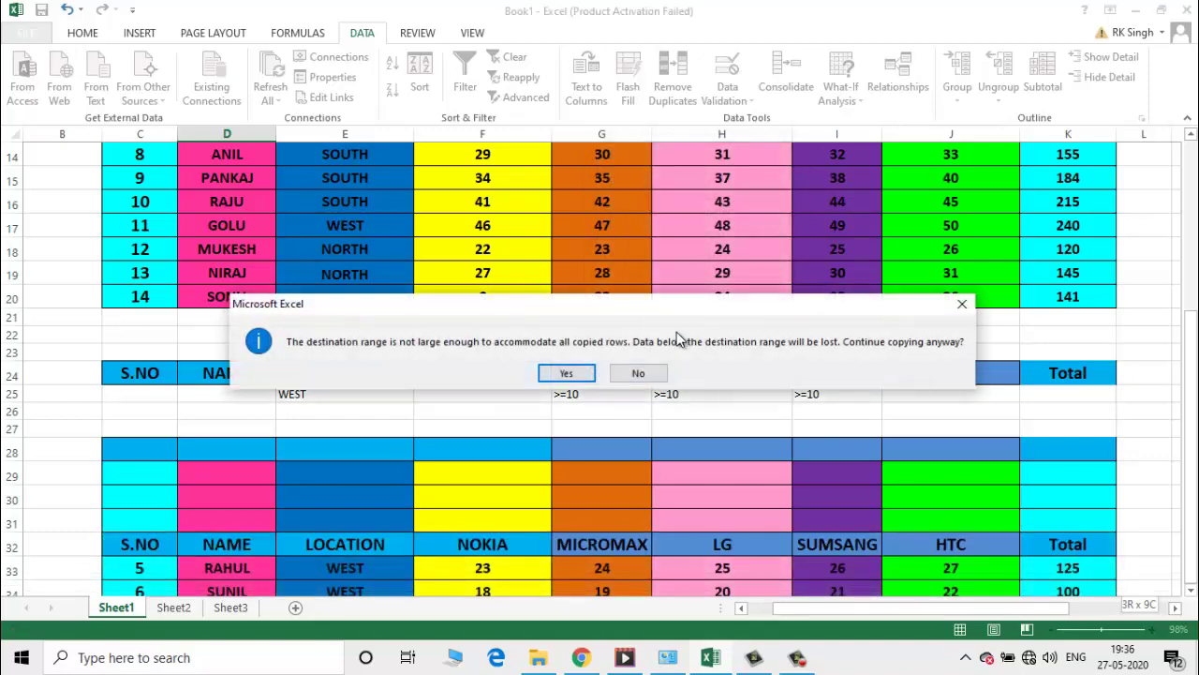
pyautogui.click(588, 373)
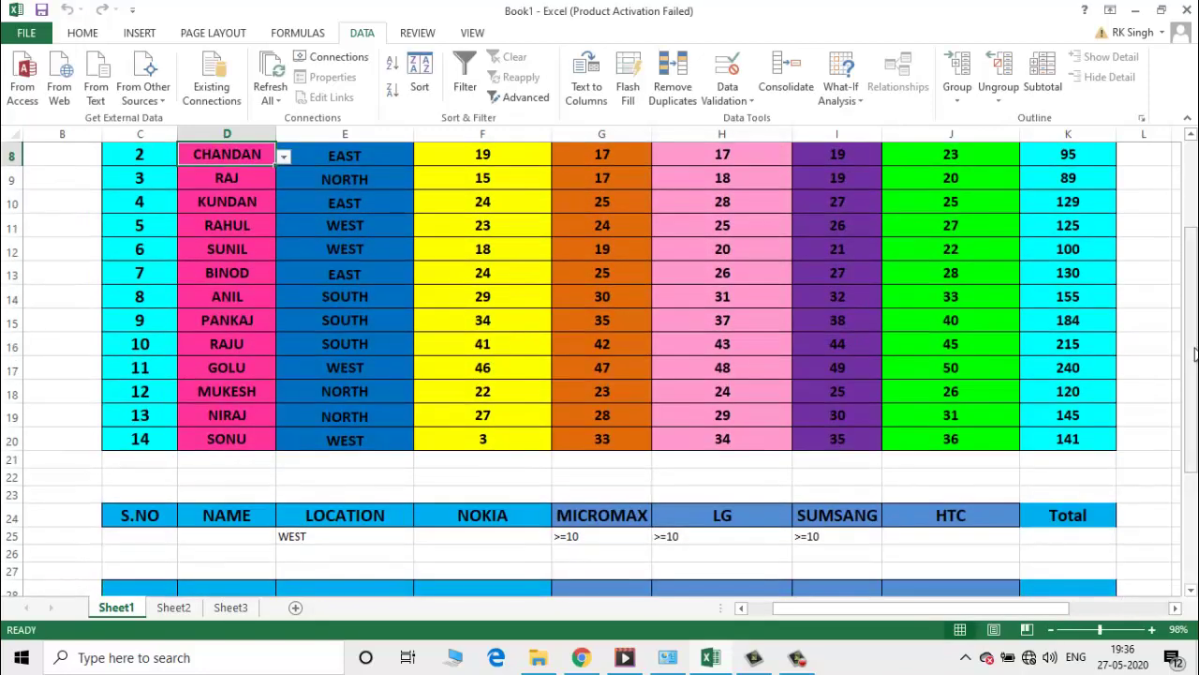
pyautogui.moveTo(1191, 464); pyautogui.dragTo(1192, 531)
pyautogui.moveTo(1189, 553); pyautogui.dragTo(1190, 553)
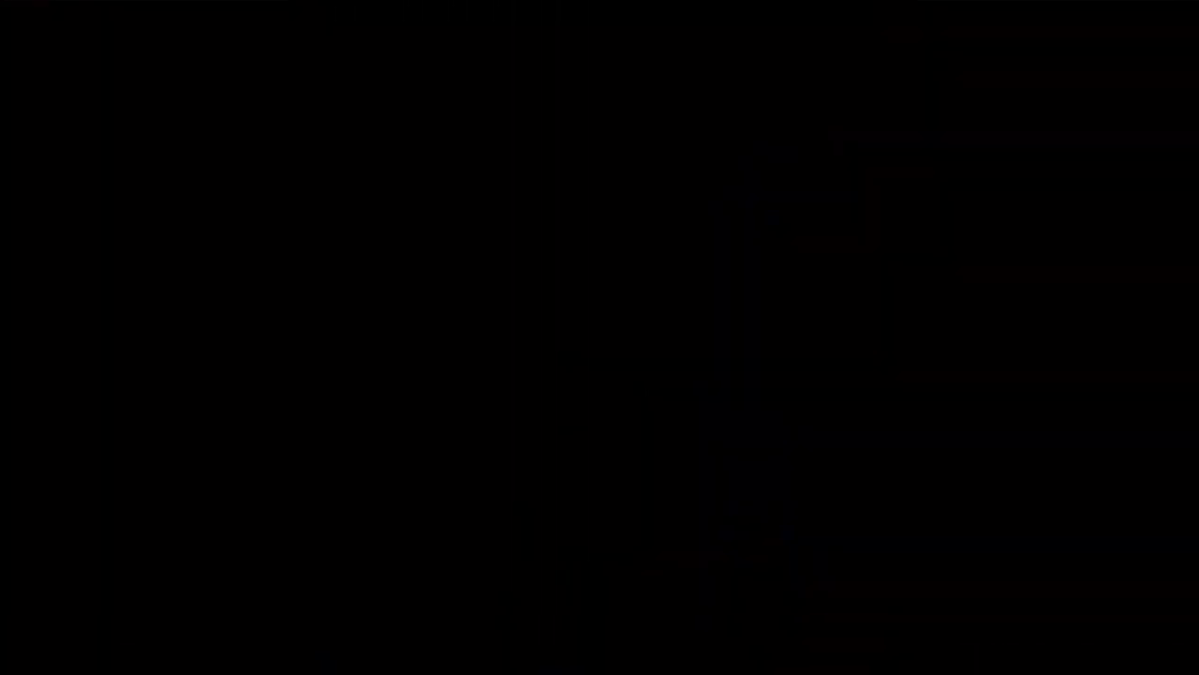
# Switch to Sheet2 and scroll up to the top of the student marks table
pyautogui.click(174, 607)
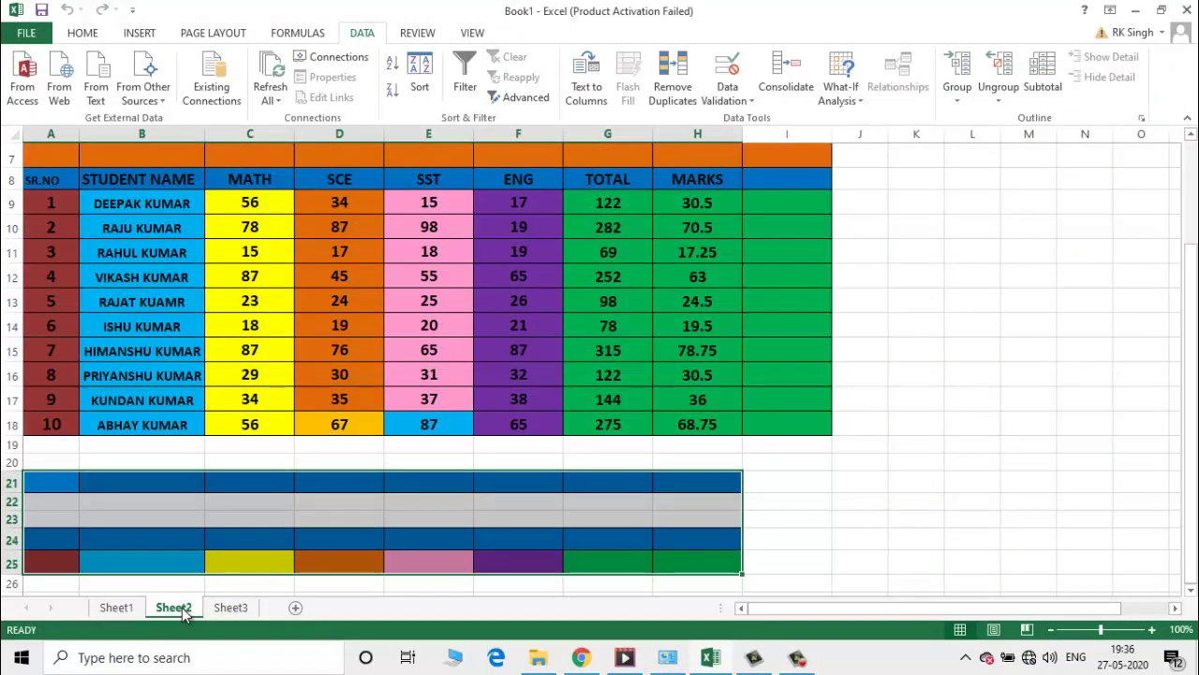
pyautogui.moveTo(1189, 272); pyautogui.dragTo(1188, 183)
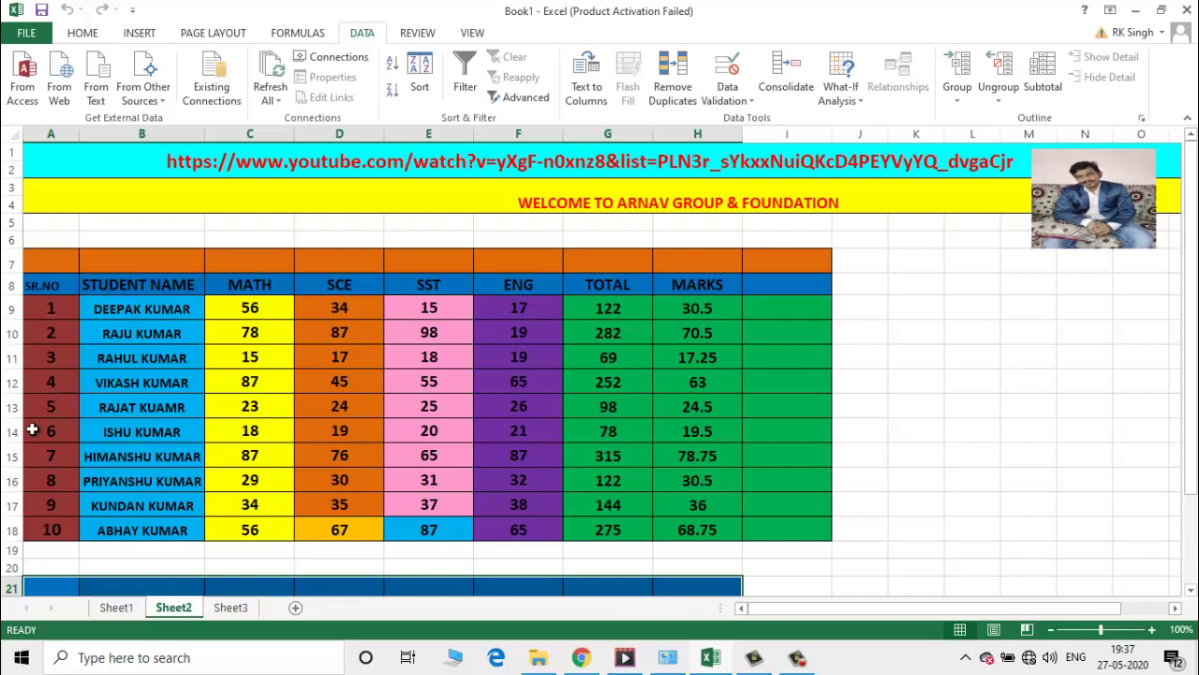
# Copy the A8:H8 header row, SR.NO to MARKS, and paste it at A21
pyautogui.click(44, 289)
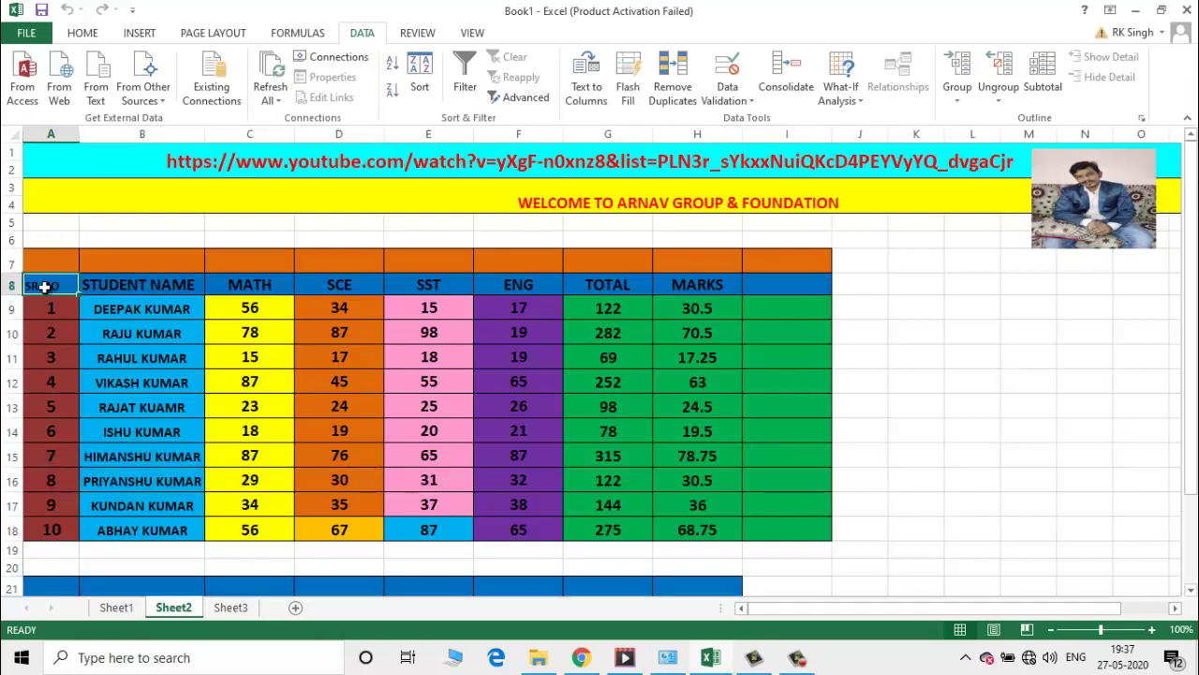
pyautogui.hotkey('shift', 'Right')
pyautogui.hotkey('shift', 'Right')
pyautogui.hotkey('shift', 'Right')
pyautogui.hotkey('shift', 'Right')
pyautogui.hotkey('shift', 'Right')
pyautogui.hotkey('shift', 'Right')
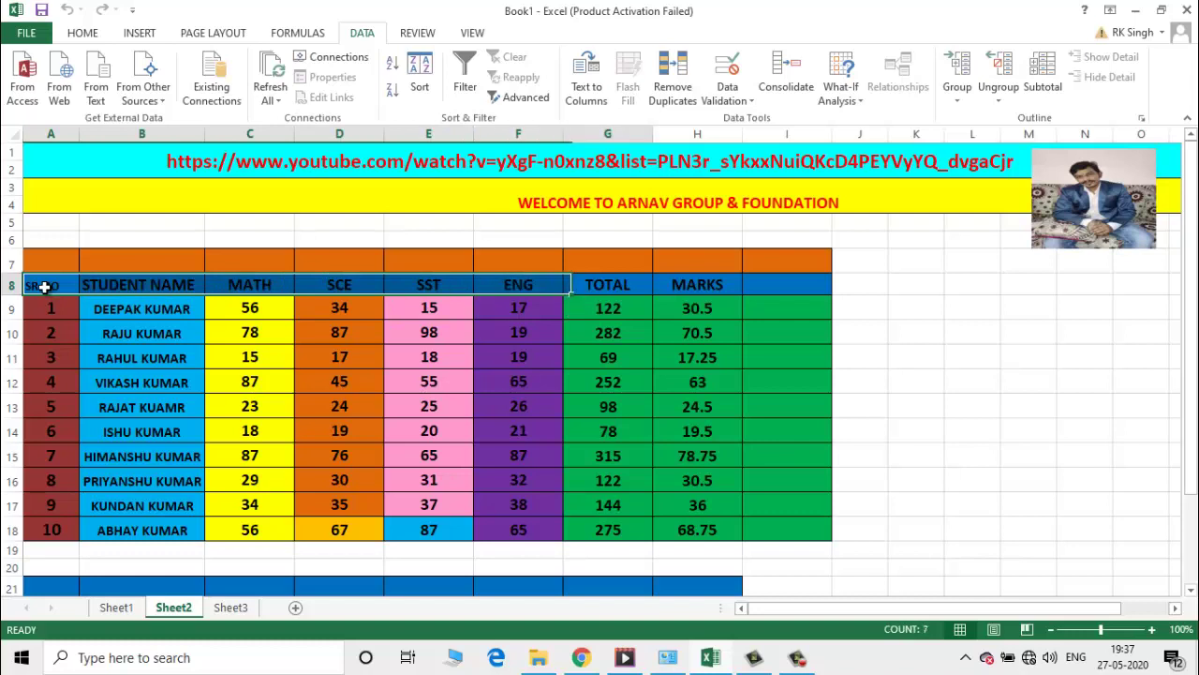
pyautogui.hotkey('shift', 'Right')
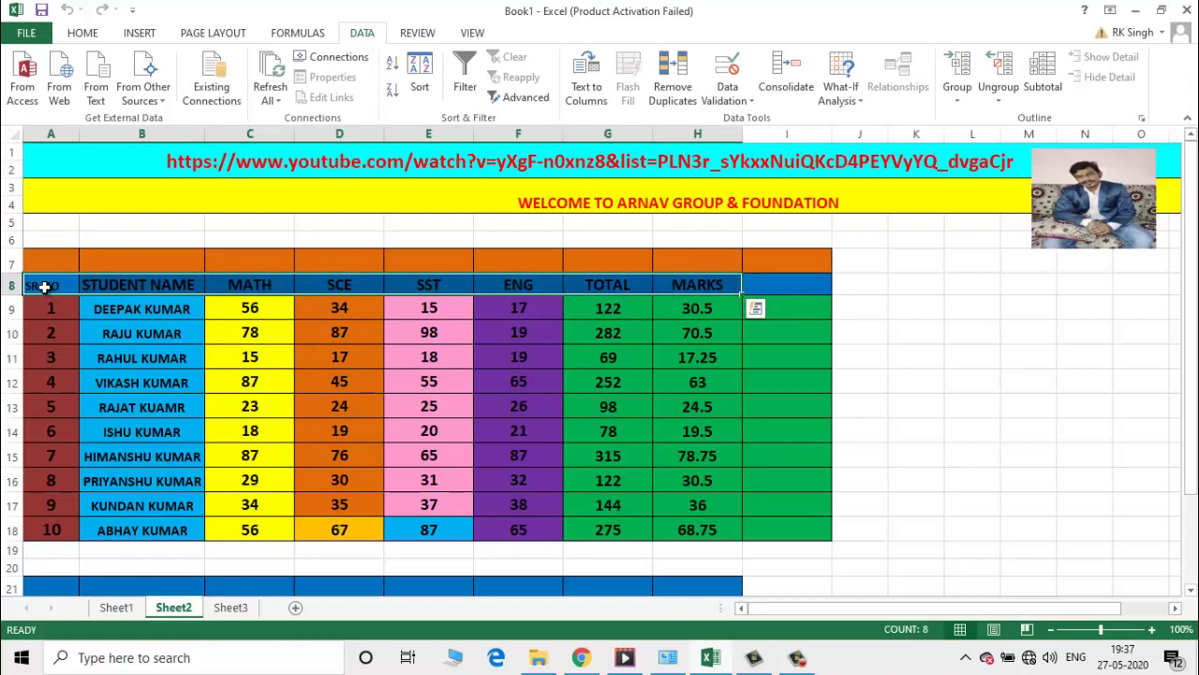
pyautogui.hotkey('ctrl', 'c')
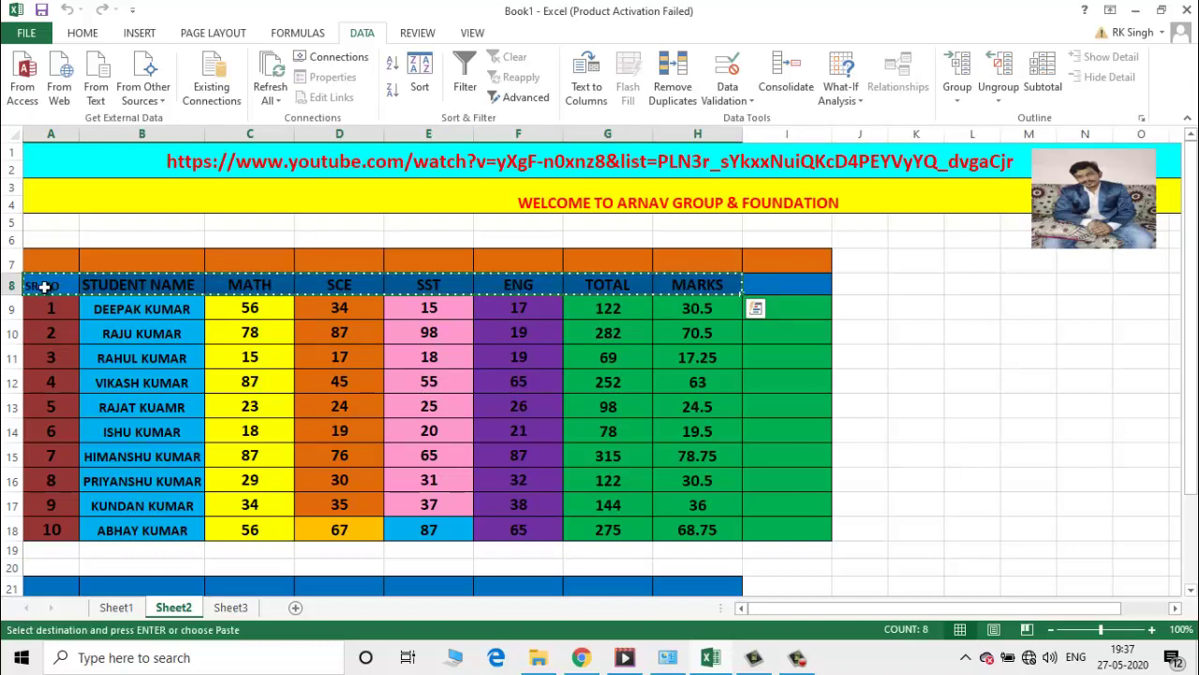
pyautogui.moveTo(1190, 206); pyautogui.dragTo(1134, 364)
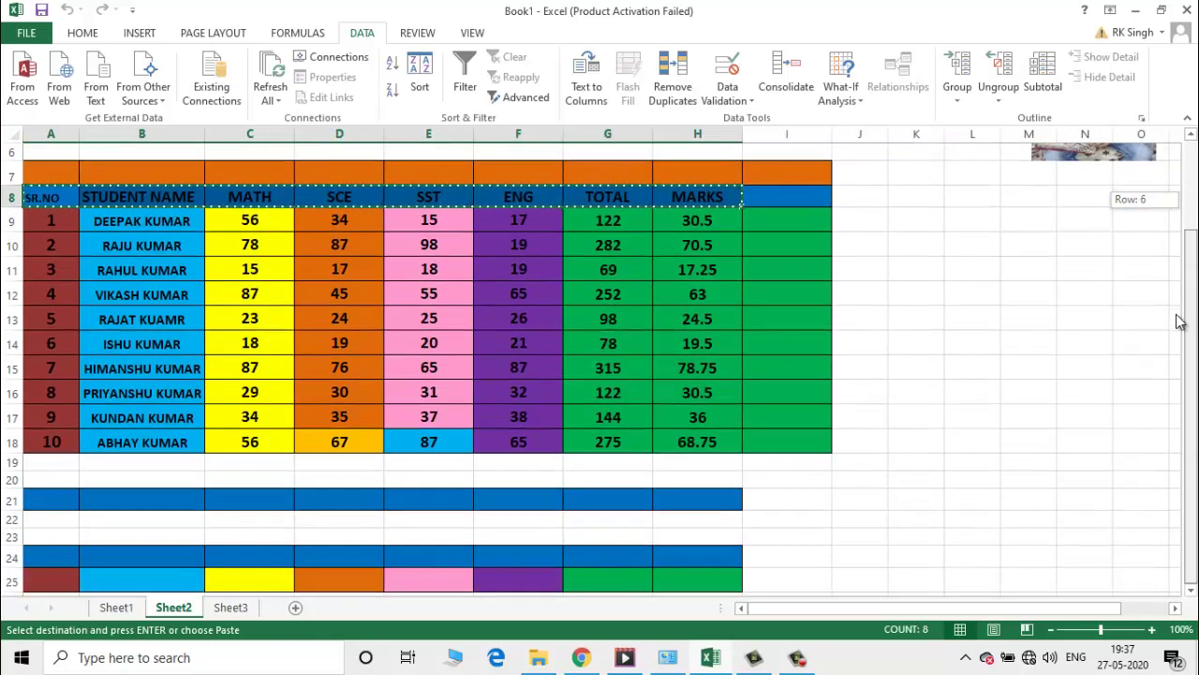
pyautogui.click(59, 504)
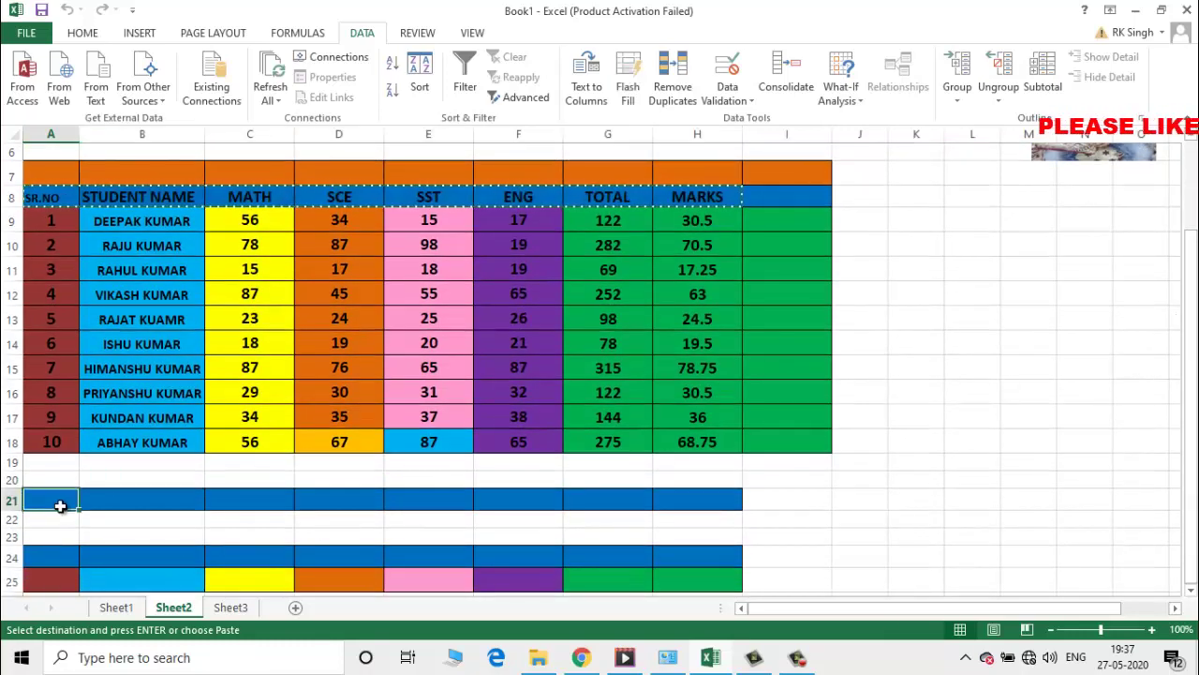
pyautogui.hotkey('ctrl', 'v')
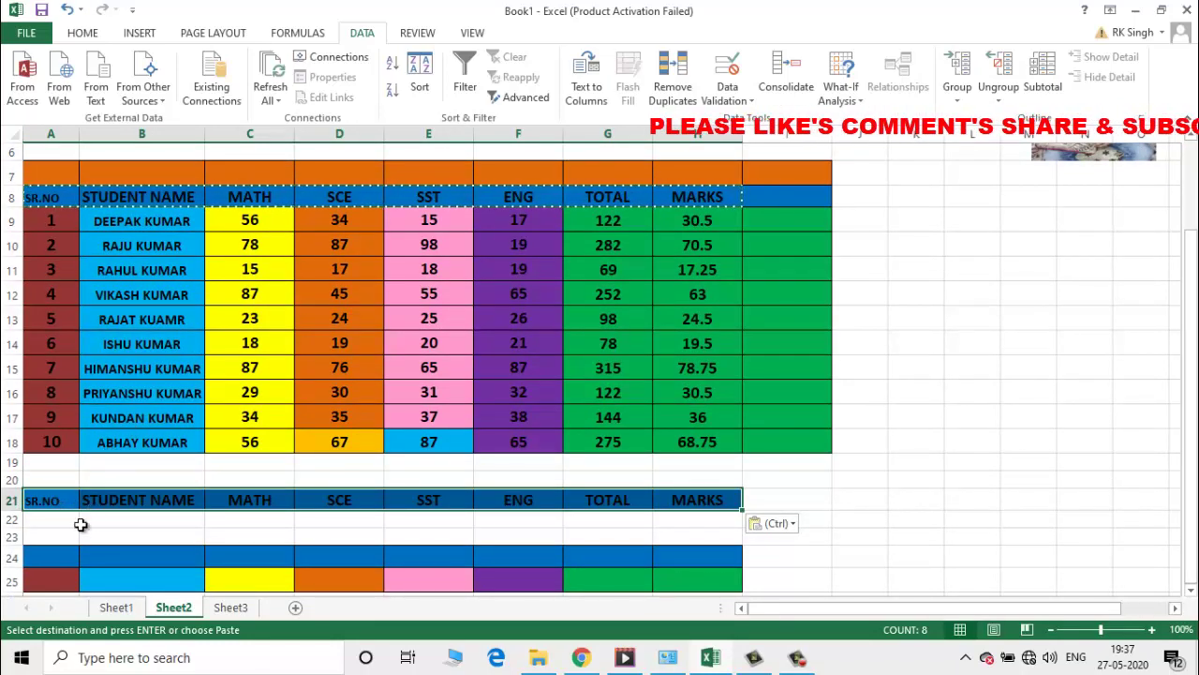
pyautogui.click(99, 520)
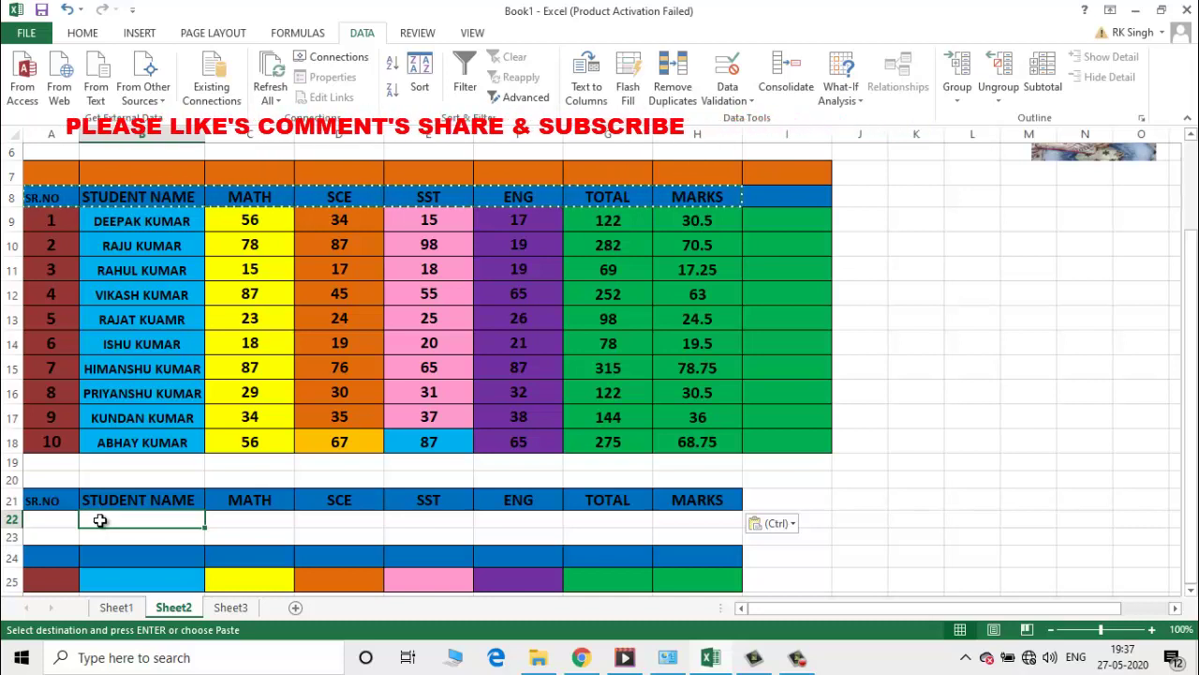
# Enter ="R*" in B22 and >=60 in H22, then select a cell inside the student table
pyautogui.write('=')
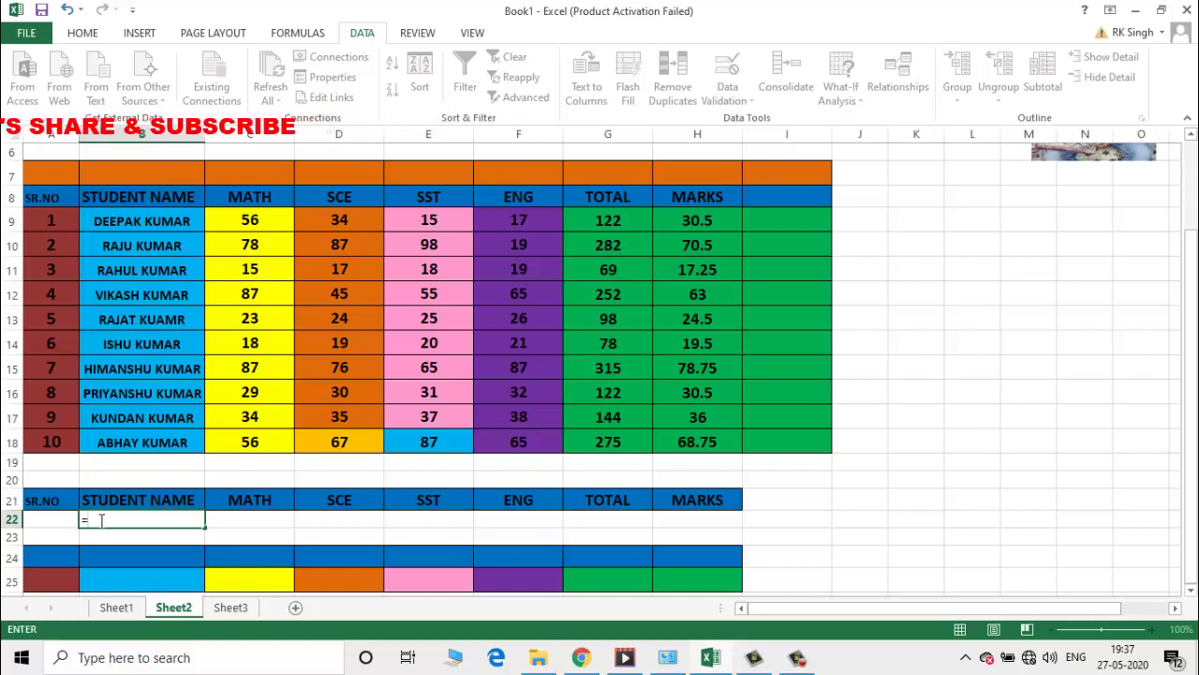
pyautogui.write('"')
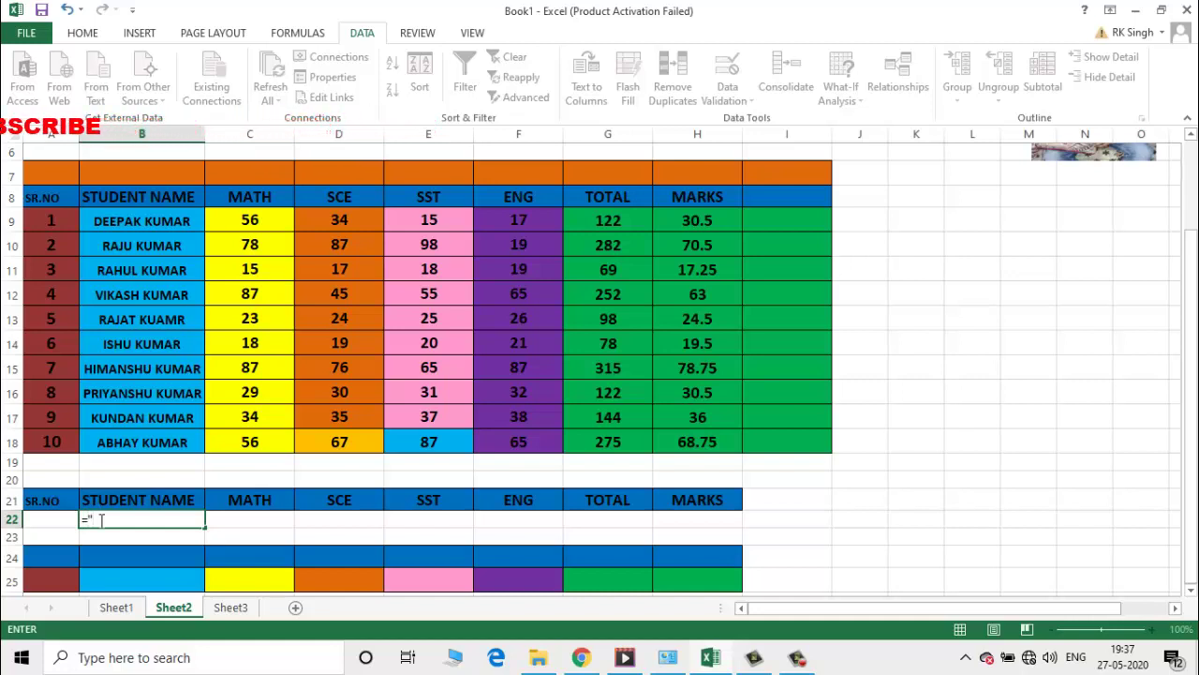
pyautogui.write('R*"')
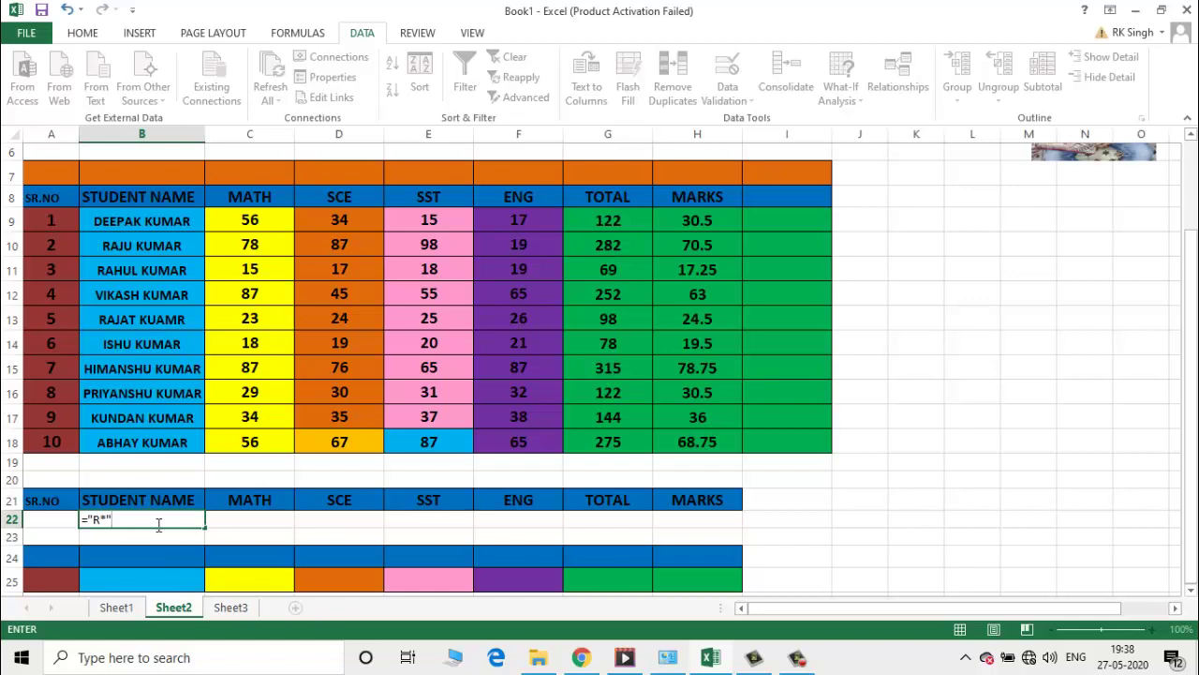
pyautogui.press('Return')
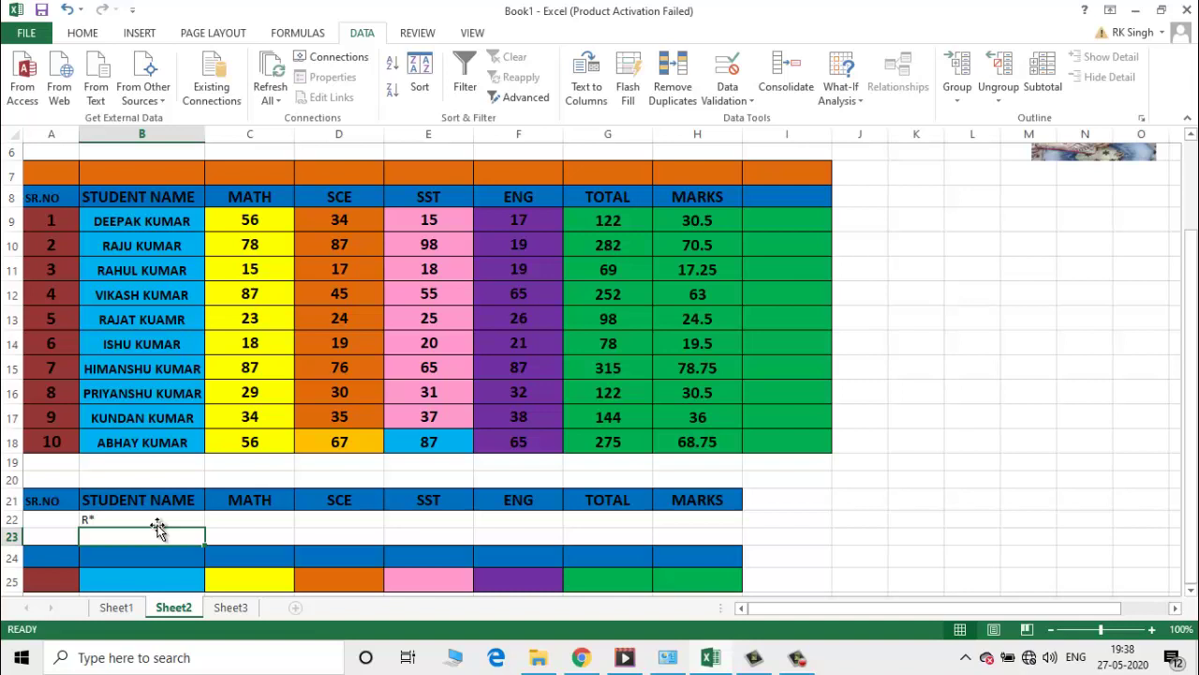
pyautogui.click(685, 521)
pyautogui.write('>=60')
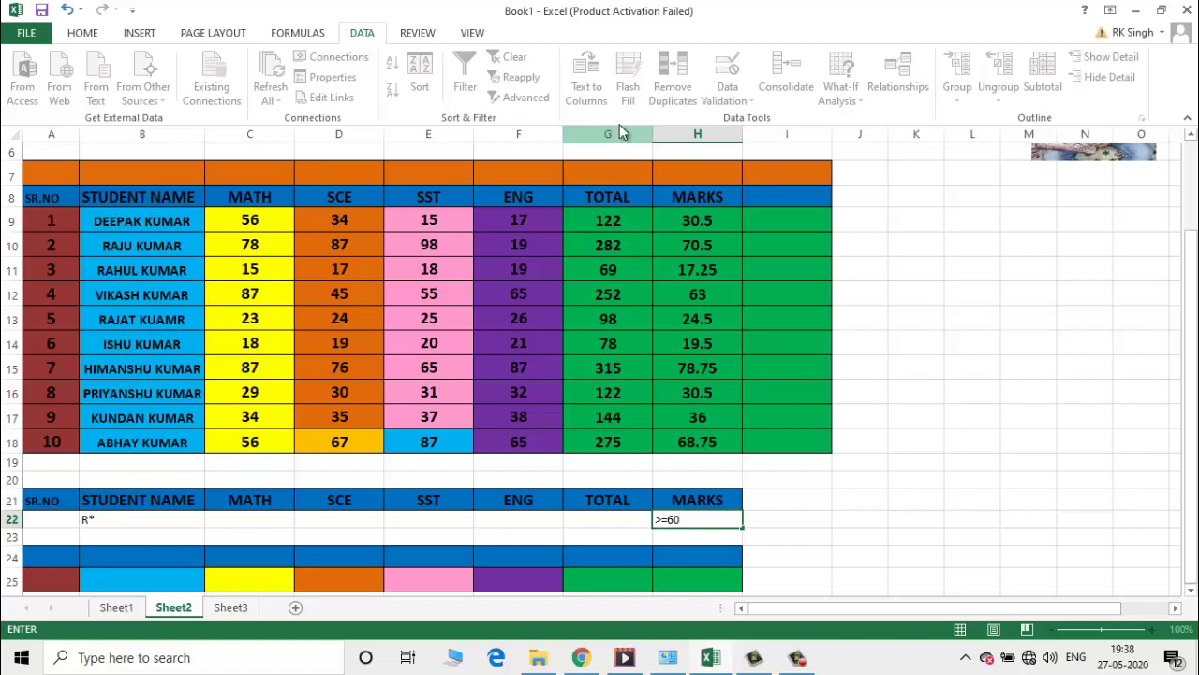
pyautogui.click(933, 438)
pyautogui.click(103, 245)
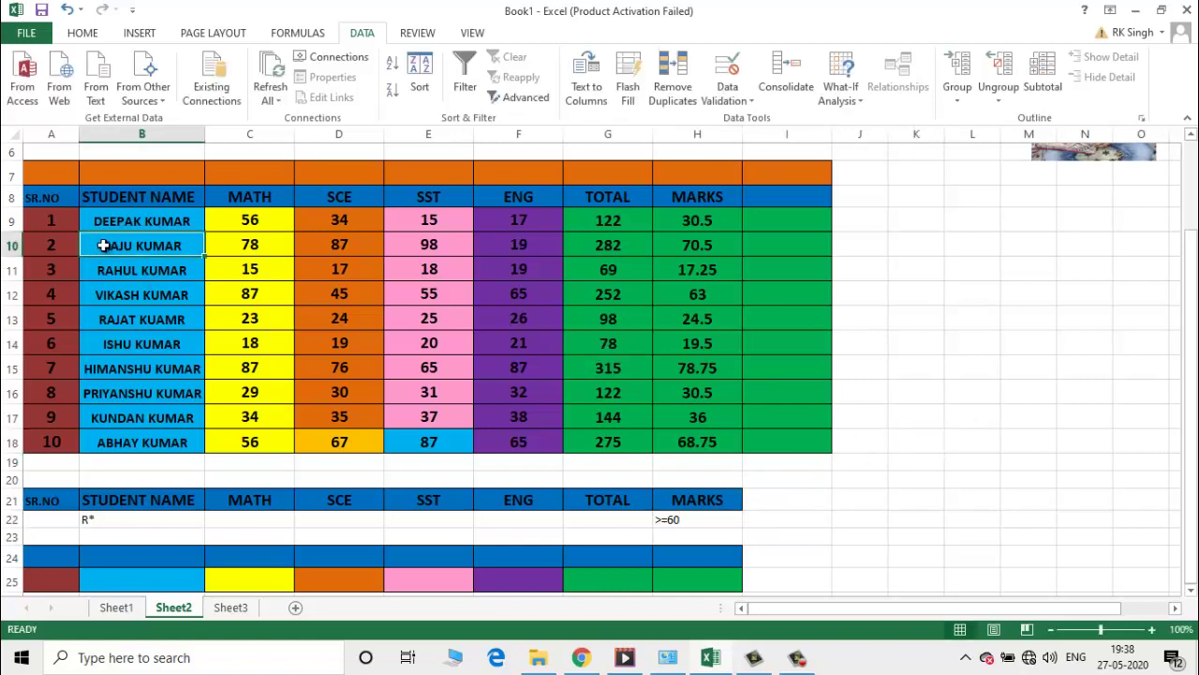
# Advanced-filter the student list in place with criteria range A21:H22, leaving one student with 70.5 marks
pyautogui.click(522, 102)
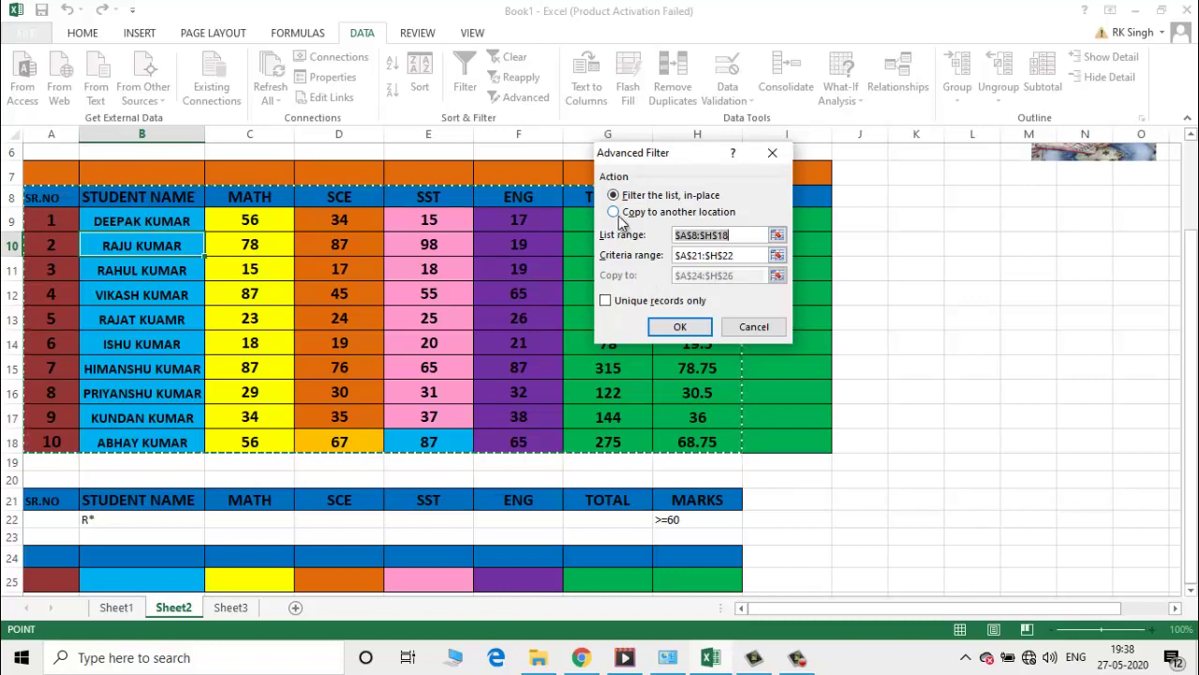
pyautogui.click(745, 260)
pyautogui.click(745, 259)
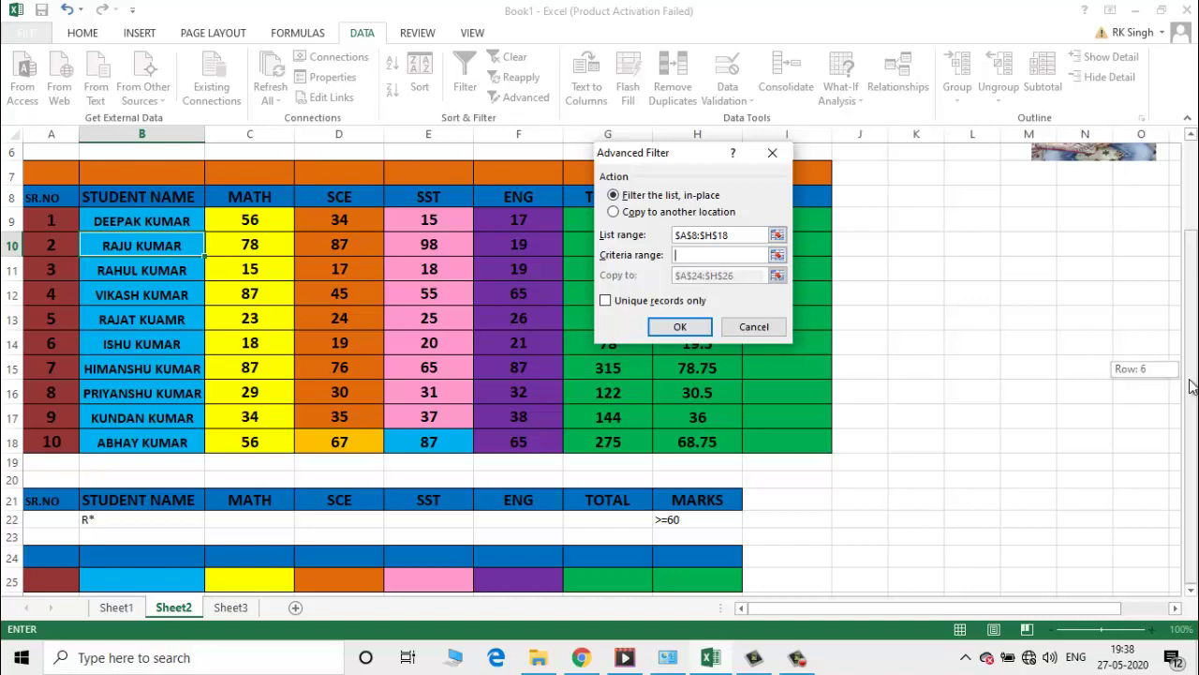
pyautogui.moveTo(42, 502)
pyautogui.mouseDown()
pyautogui.moveTo(721, 531)
pyautogui.moveTo(735, 518)
pyautogui.mouseUp()
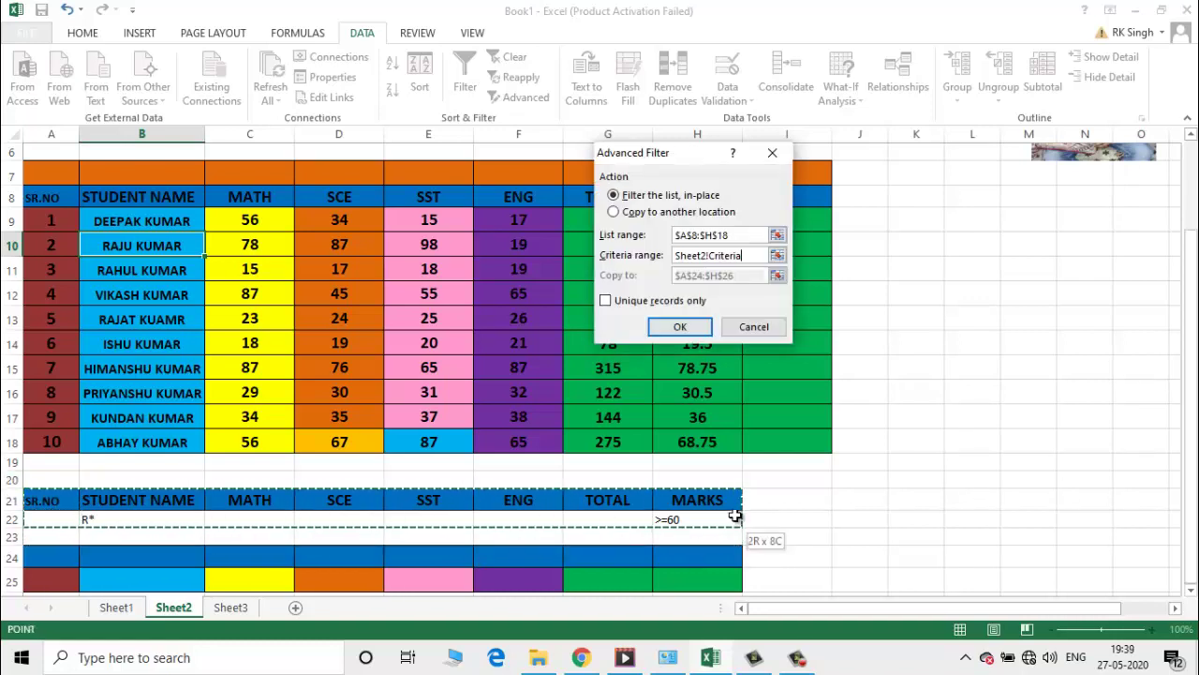
pyautogui.click(689, 326)
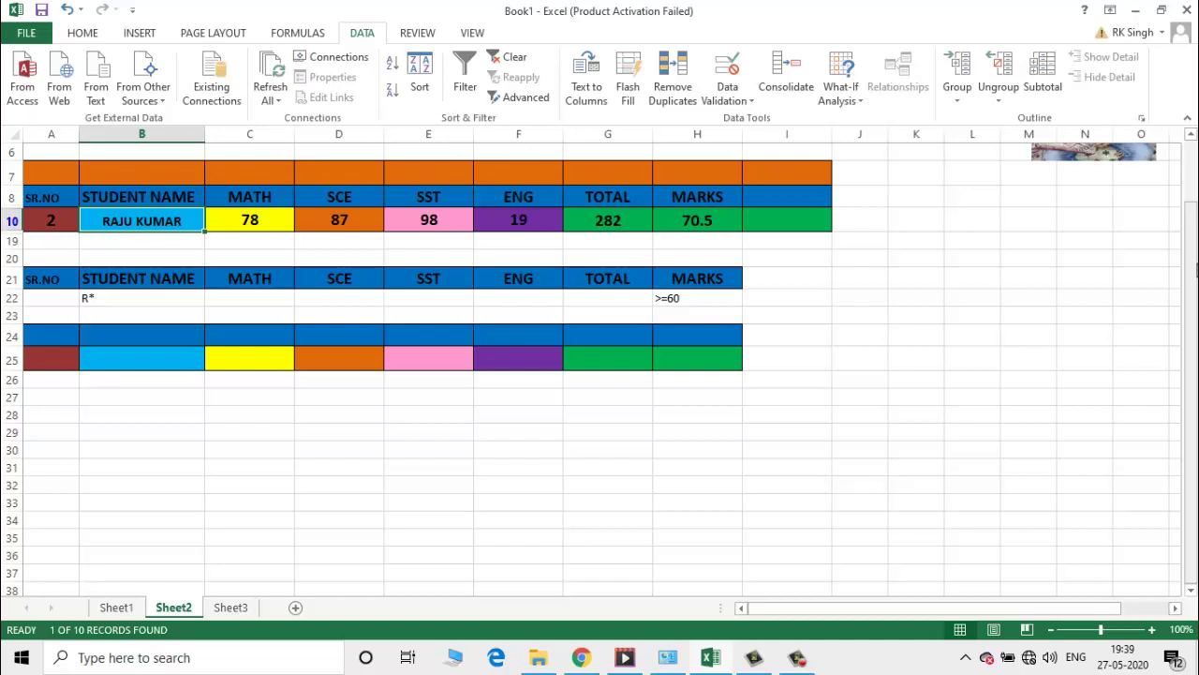
# Clear the advanced filter to show all ten students, then review the other names starting with R
pyautogui.moveTo(1197, 270); pyautogui.dragTo(1194, 178)
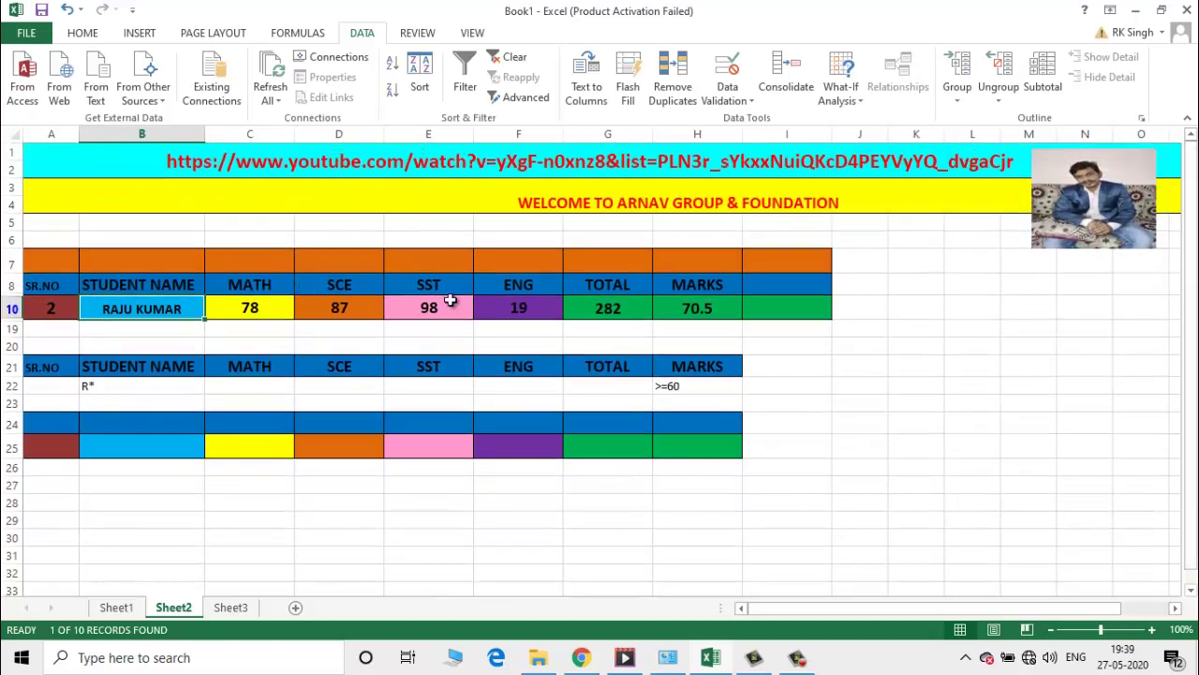
pyautogui.click(510, 61)
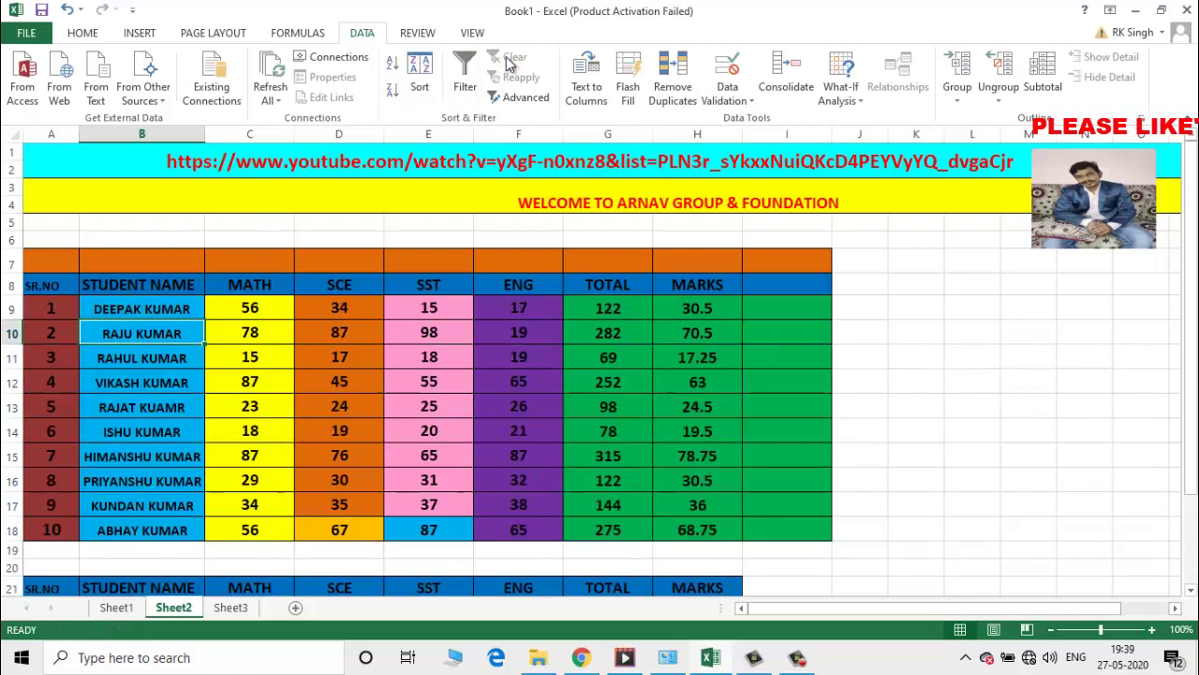
pyautogui.click(113, 359)
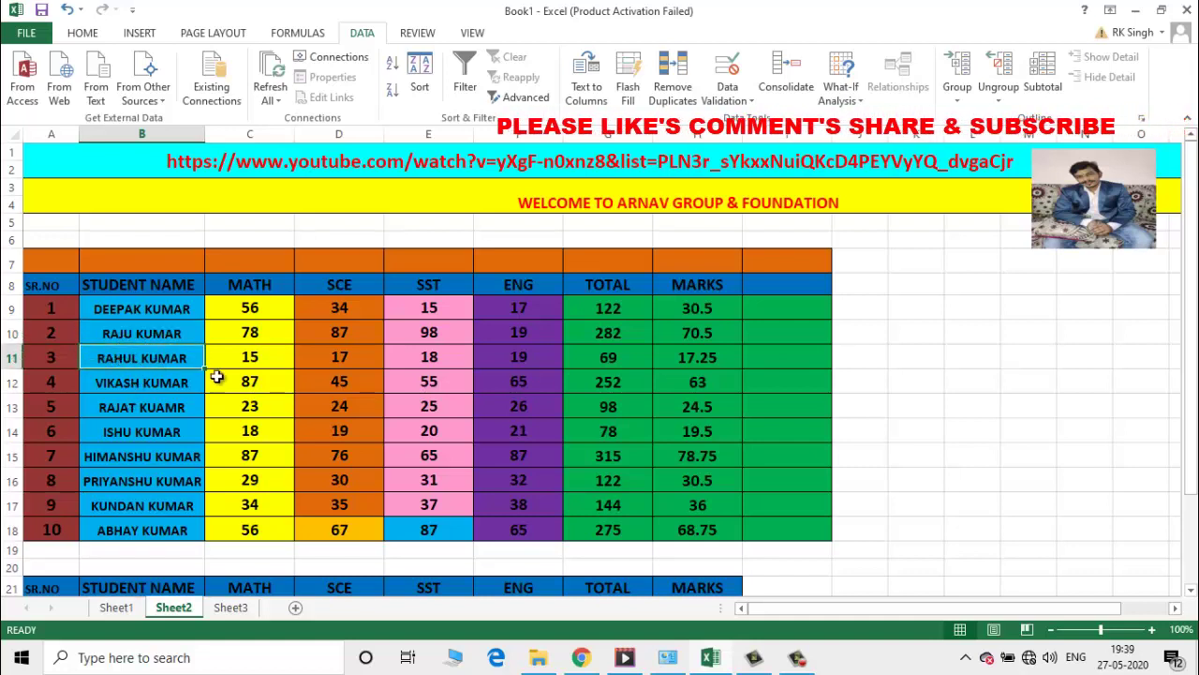
pyautogui.click(178, 407)
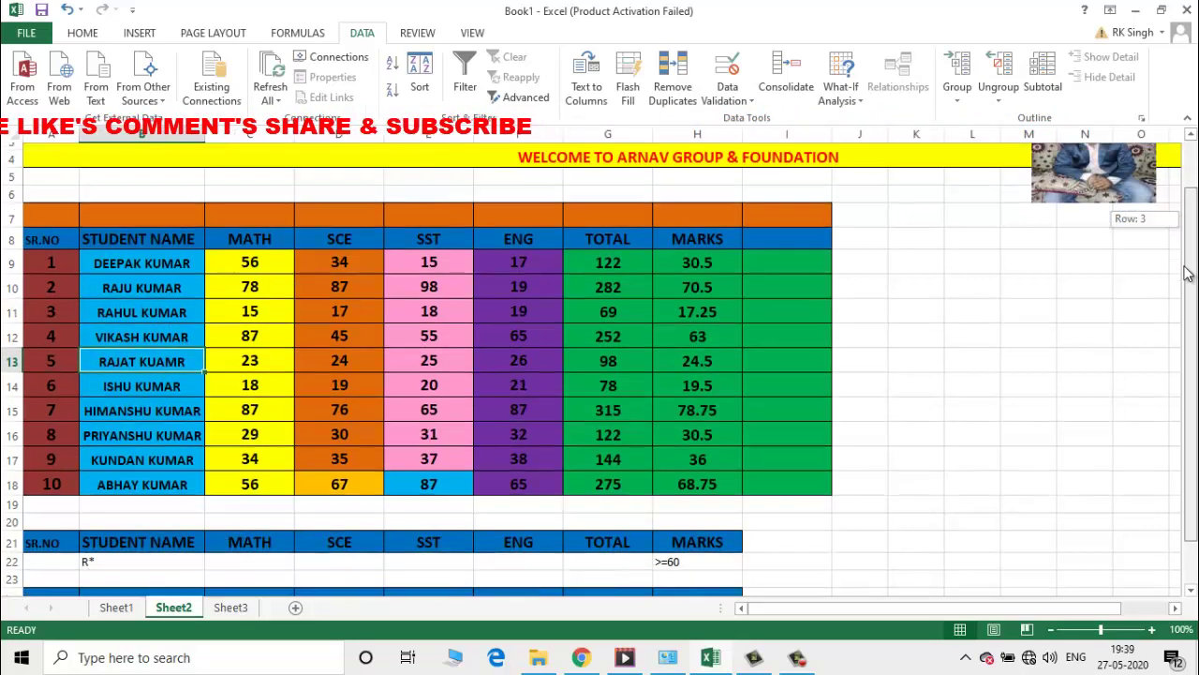
pyautogui.moveTo(1188, 261); pyautogui.dragTo(1188, 280)
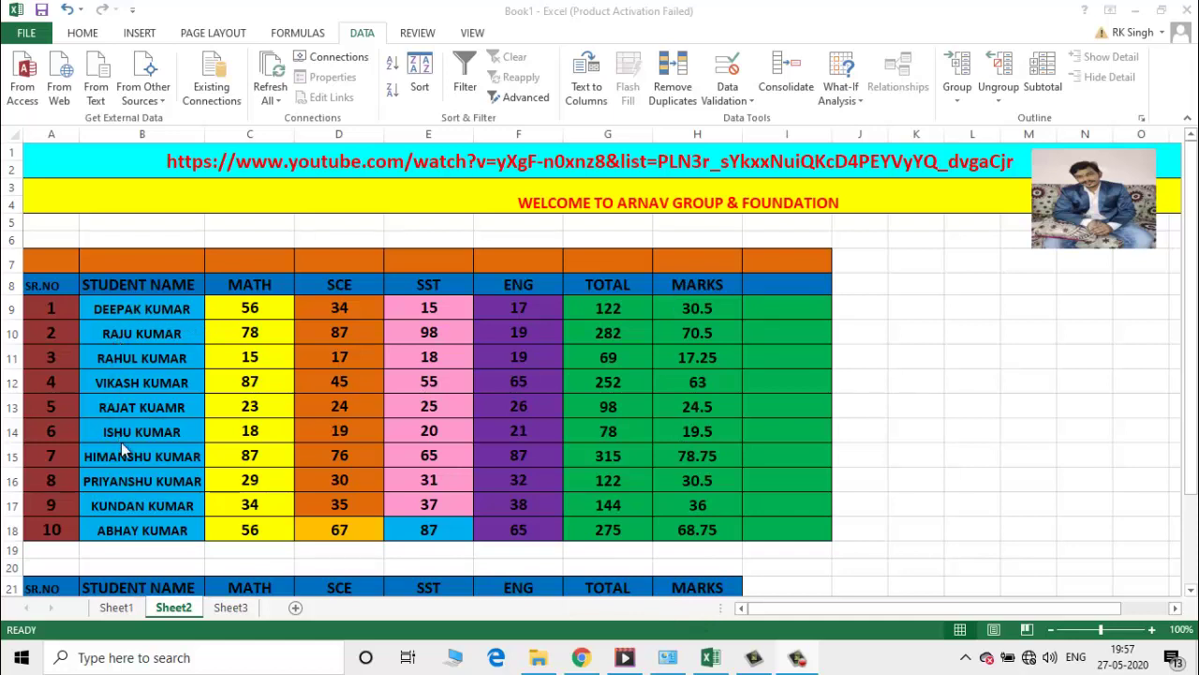
# Return to Sheet1 with the WEST criteria and the four copied WEST records at row 32
pyautogui.click(120, 607)
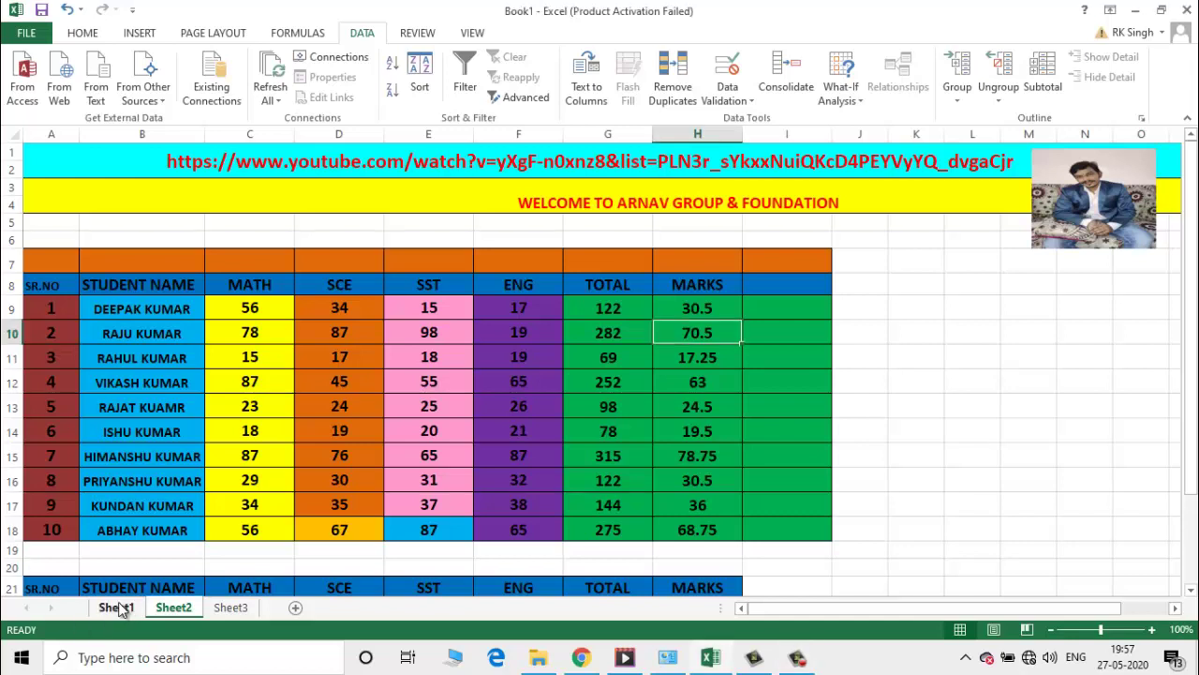
pyautogui.click(117, 607)
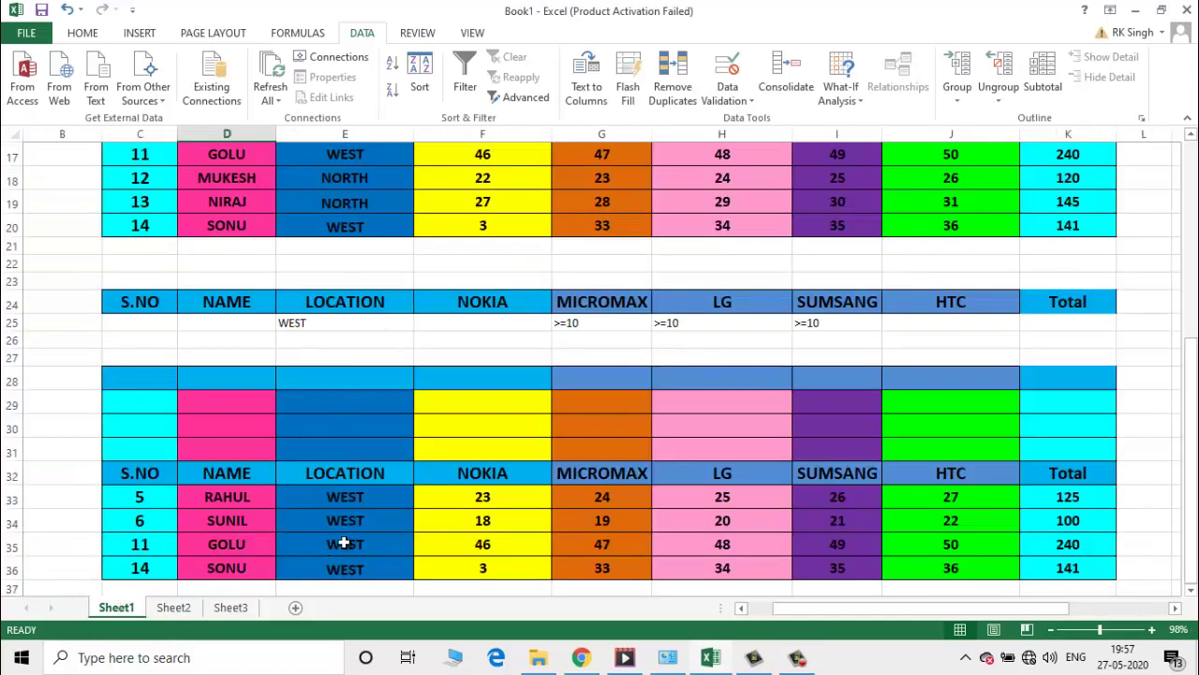